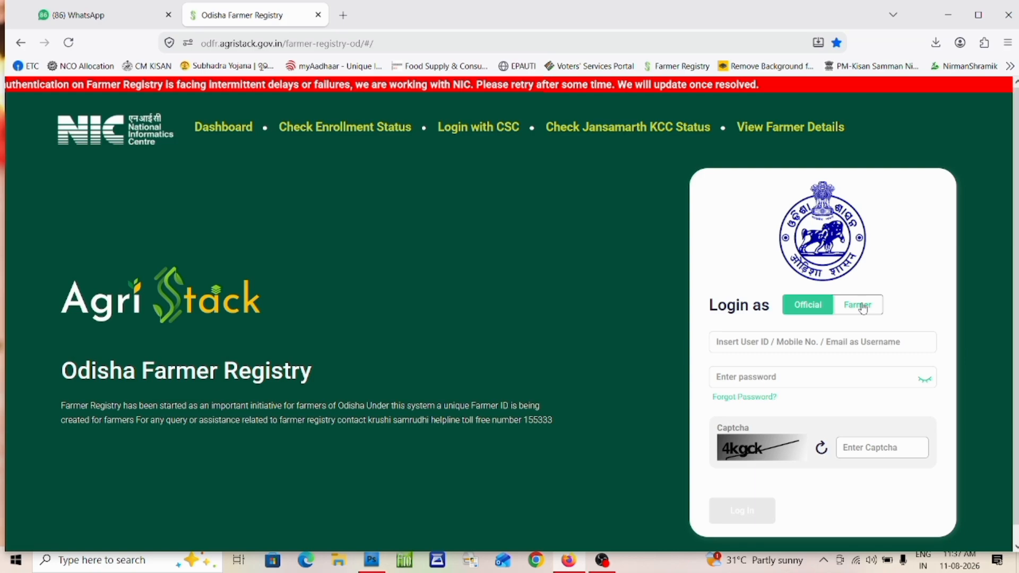
# Step: Switch the login panel from Official to Farmer login
pyautogui.click(863, 310)
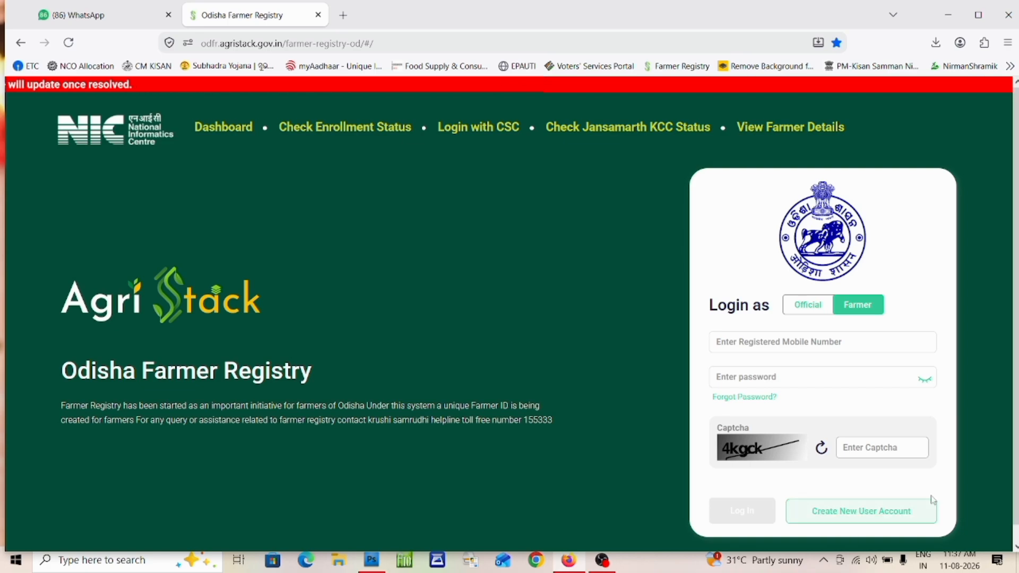
# Step: Start a new farmer account, submit the Aadhaar number for an OTP, and enter that OTP
pyautogui.click(860, 519)
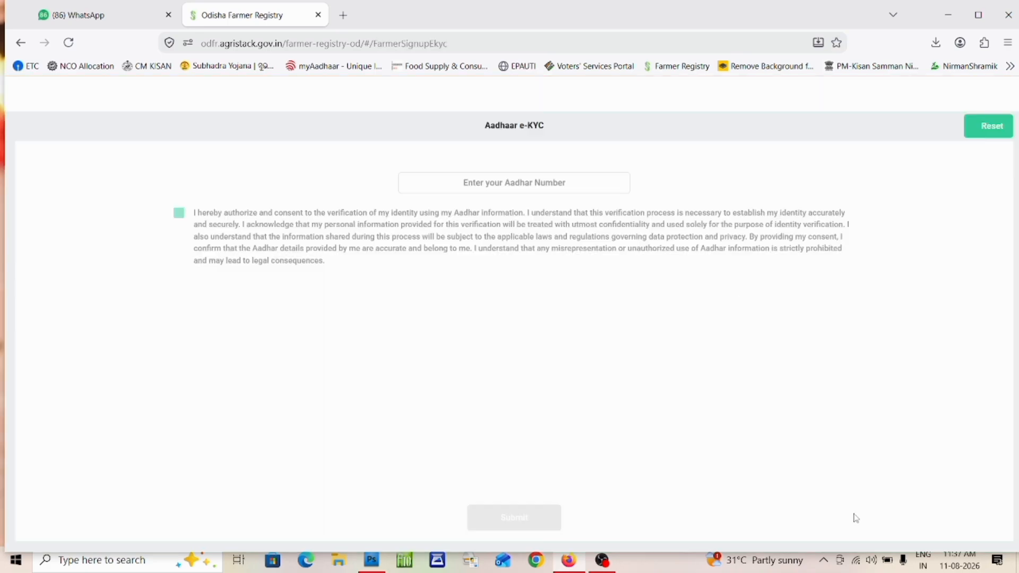
pyautogui.click(491, 187)
pyautogui.write('******')
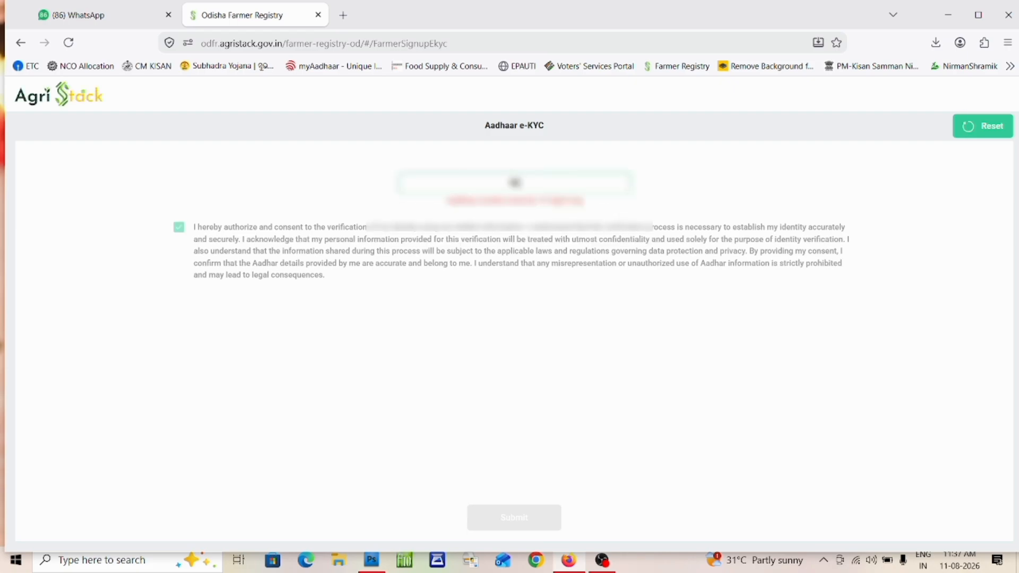
pyautogui.write('******')
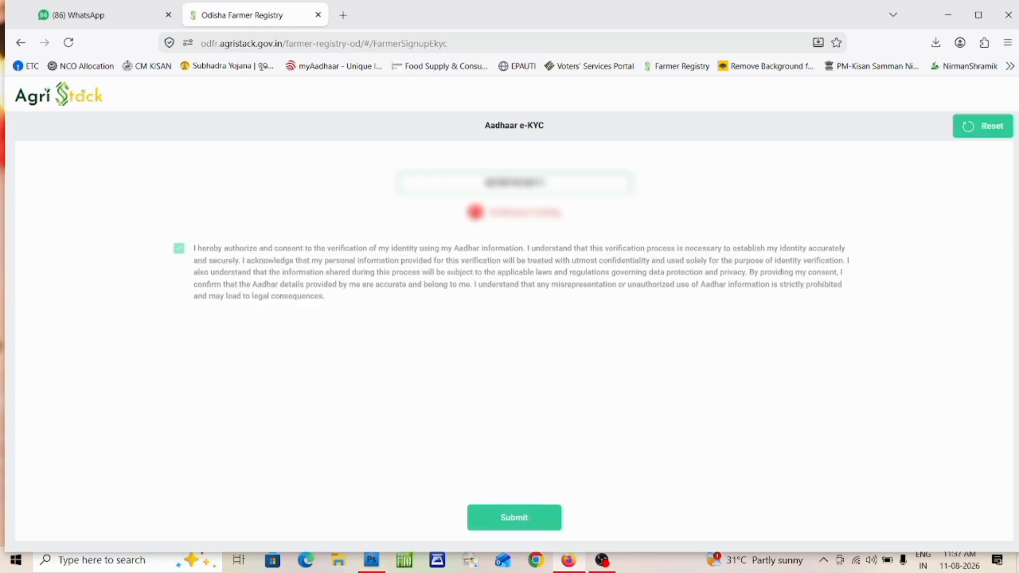
pyautogui.click(507, 523)
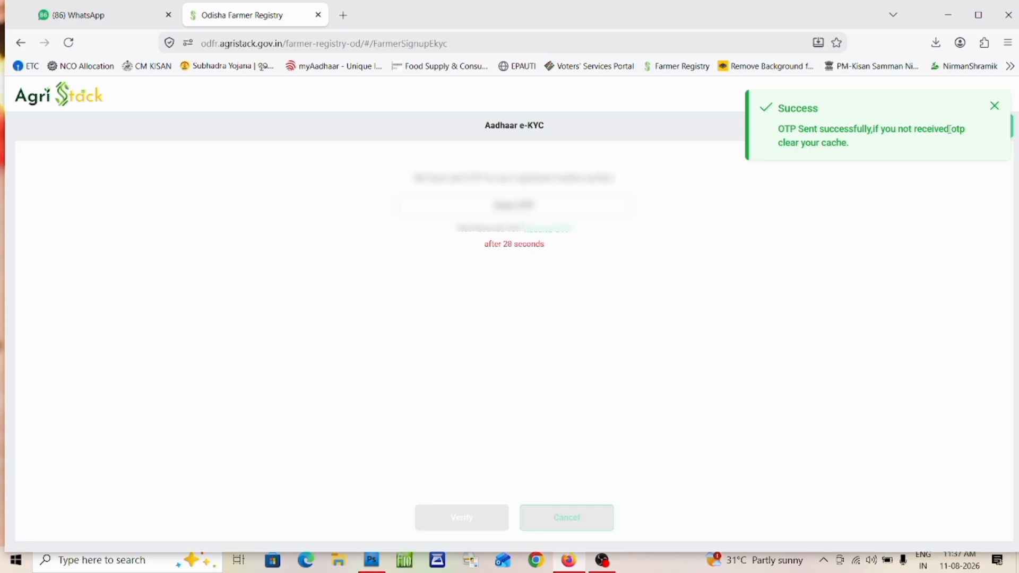
pyautogui.click(993, 105)
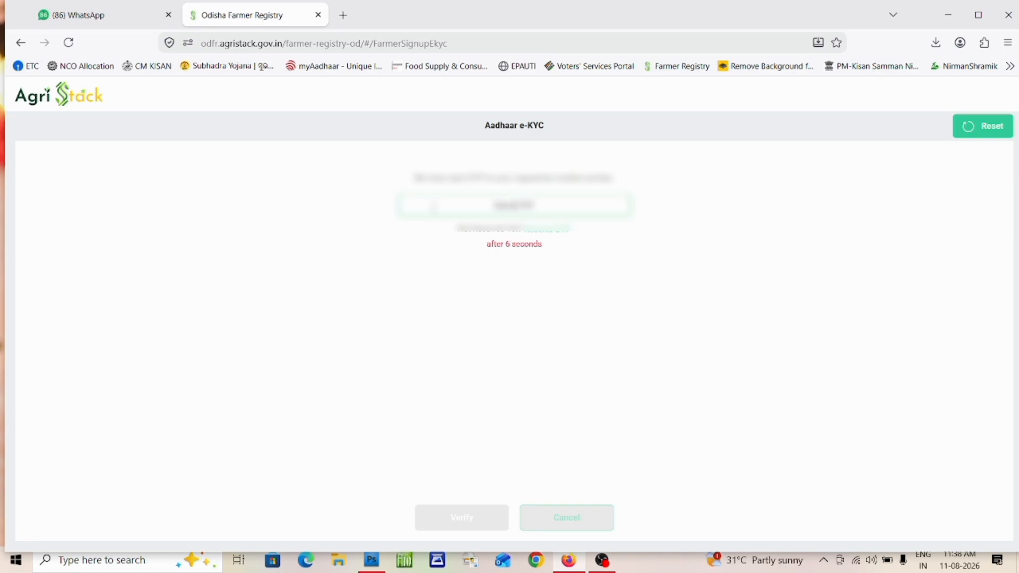
pyautogui.write('******')
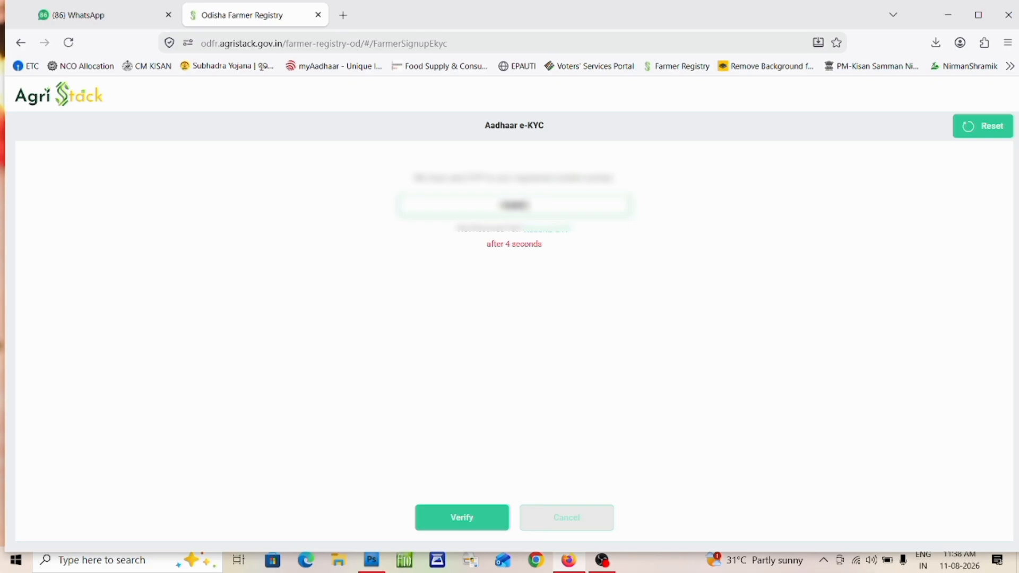
# Step: Verify the Aadhaar OTP, then add the farmer's mobile number and verify it with its OTP
pyautogui.click(476, 520)
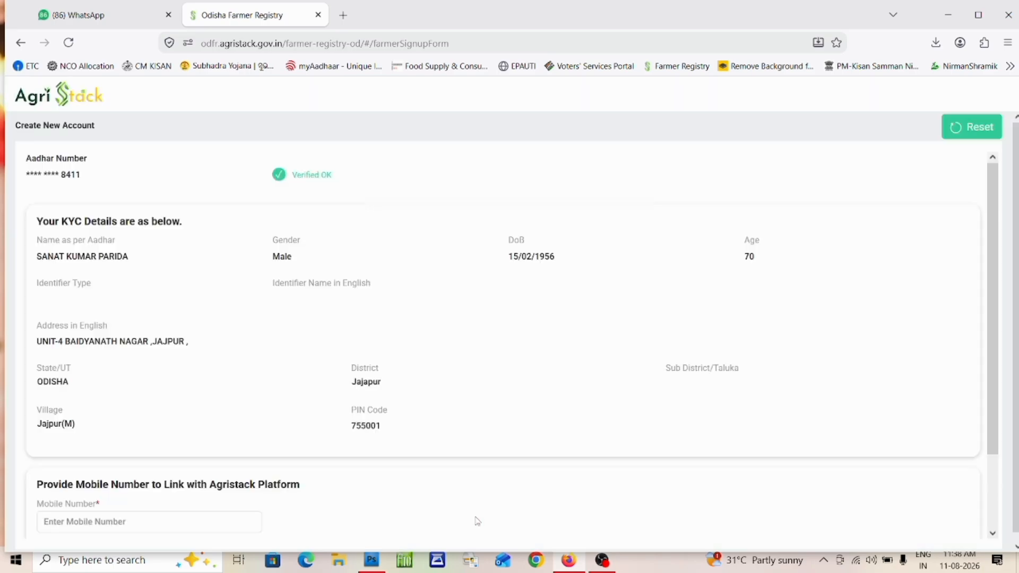
pyautogui.scroll(-3, 183, 260)
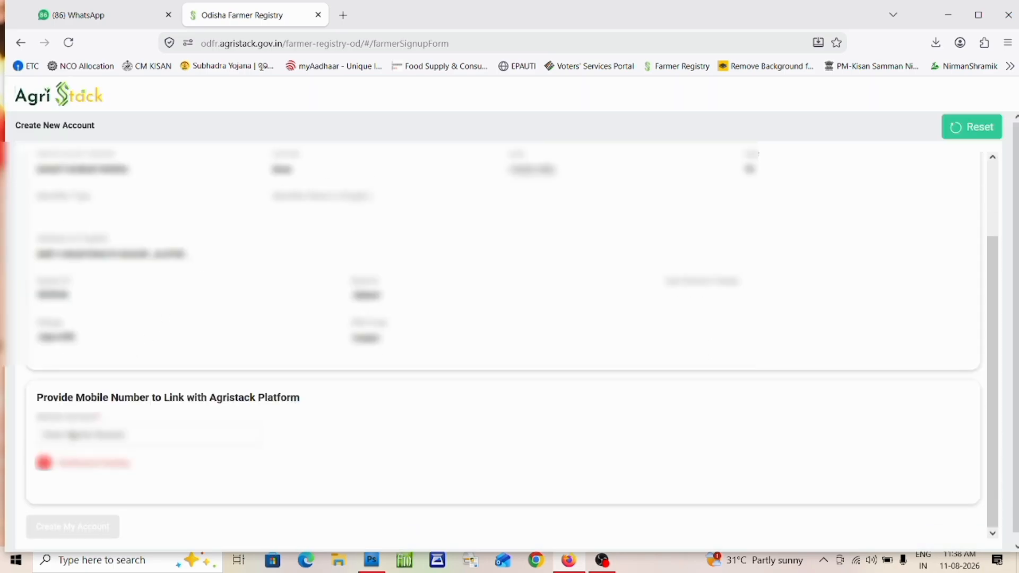
pyautogui.write('98')
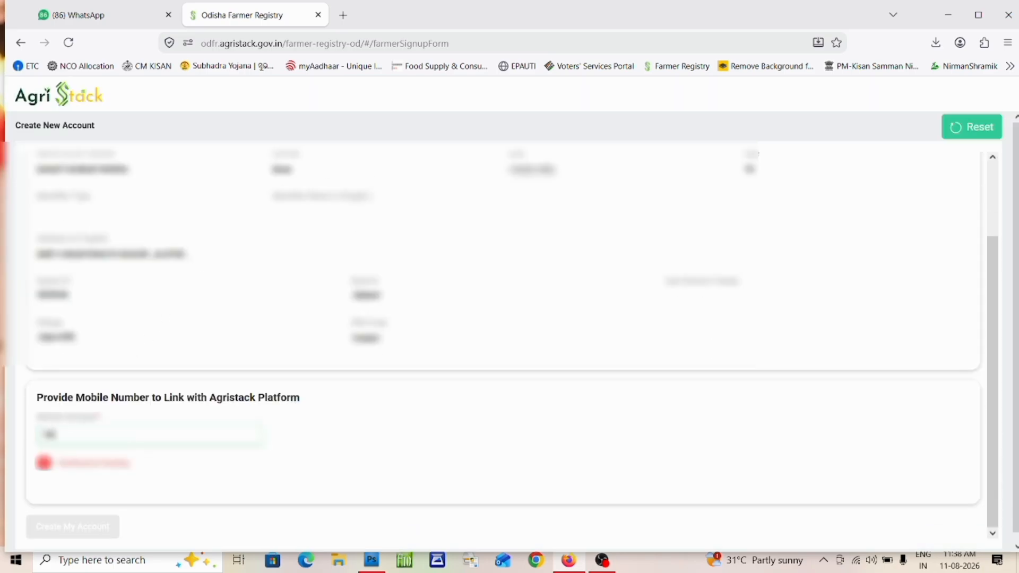
pyautogui.write('********')
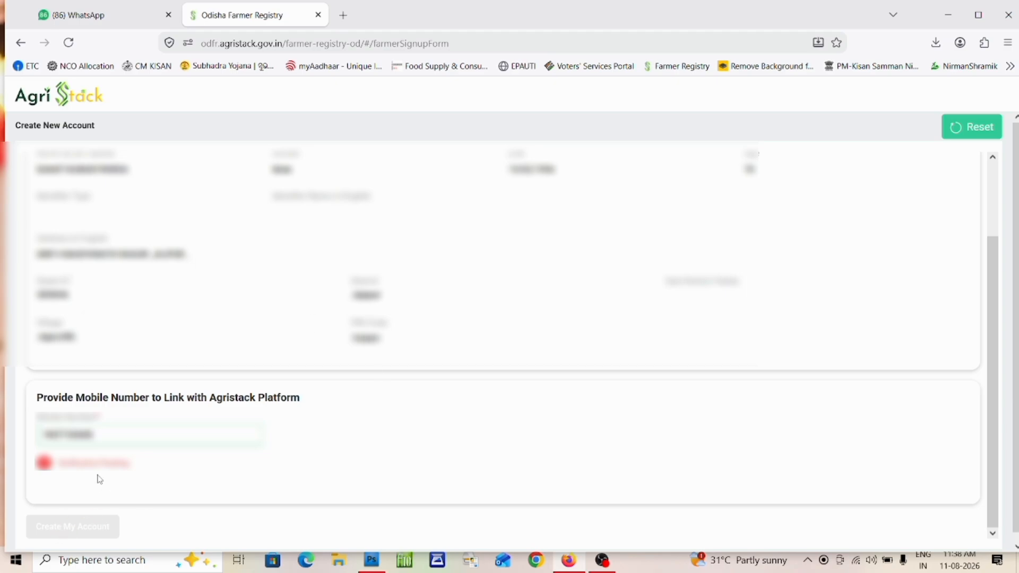
pyautogui.press('Tab')
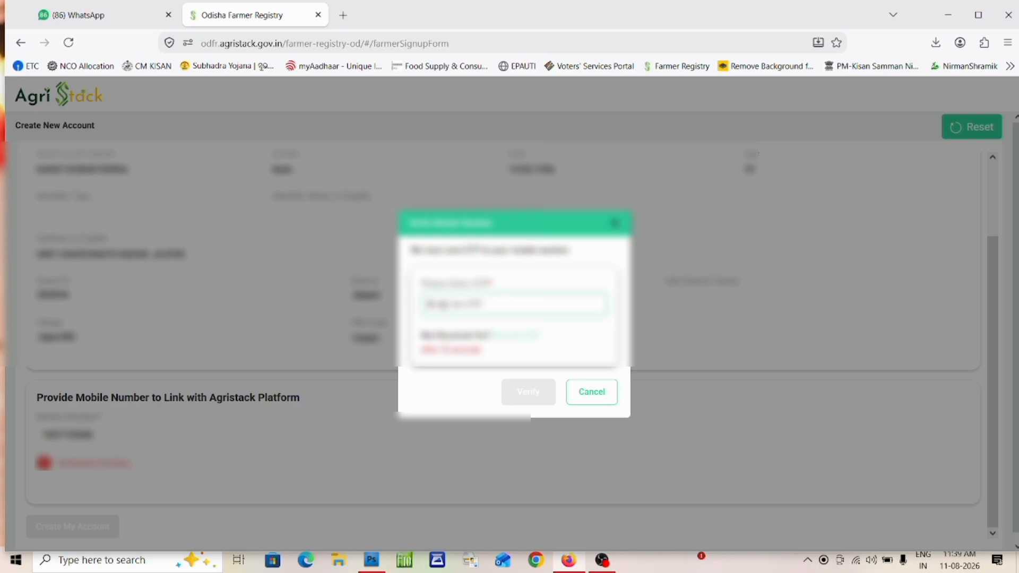
pyautogui.write('******')
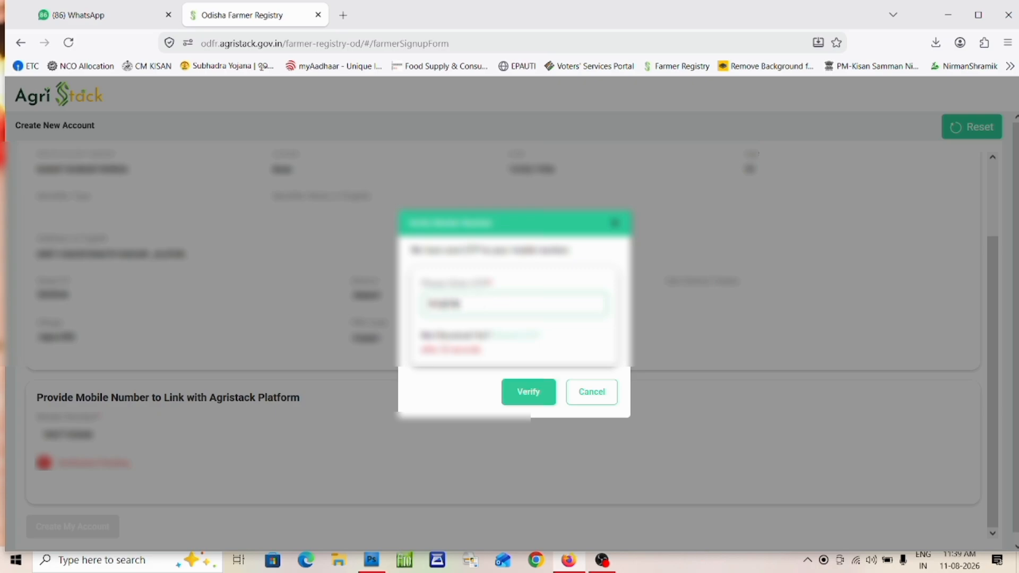
pyautogui.click(532, 391)
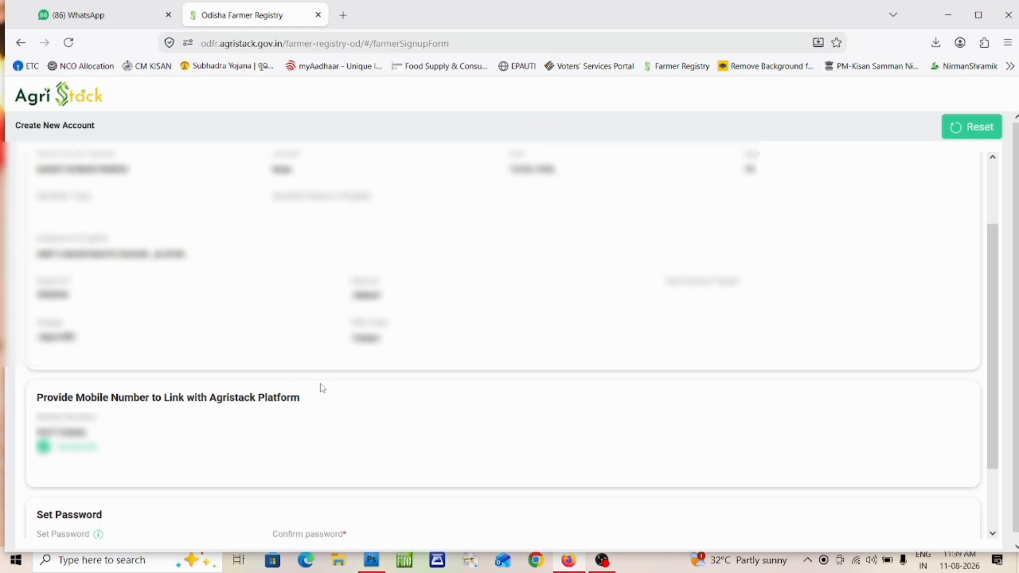
pyautogui.scroll(-2, 313, 389)
# Step: Enter the new account password in both password fields
pyautogui.click(152, 476)
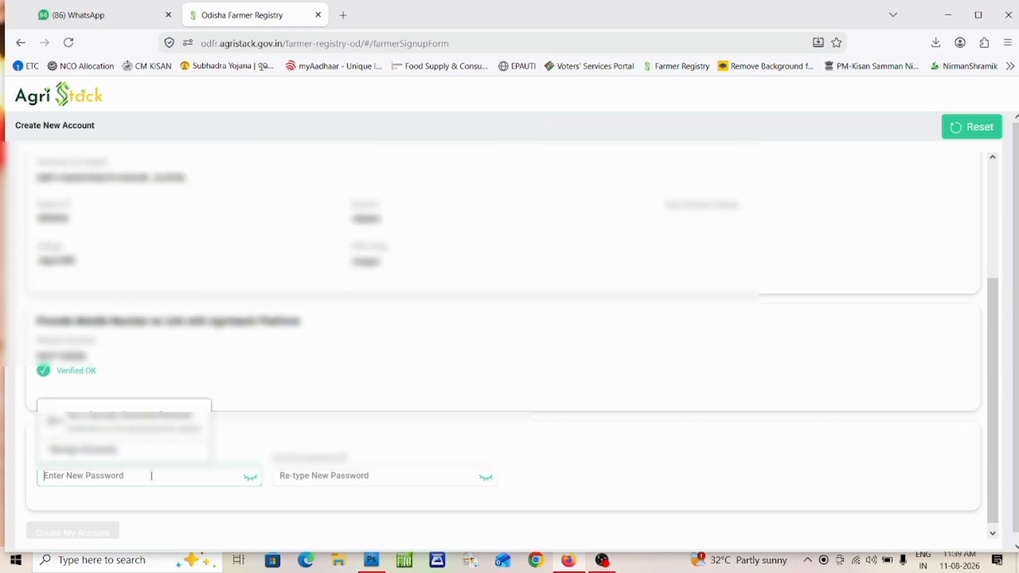
pyautogui.write('aa')
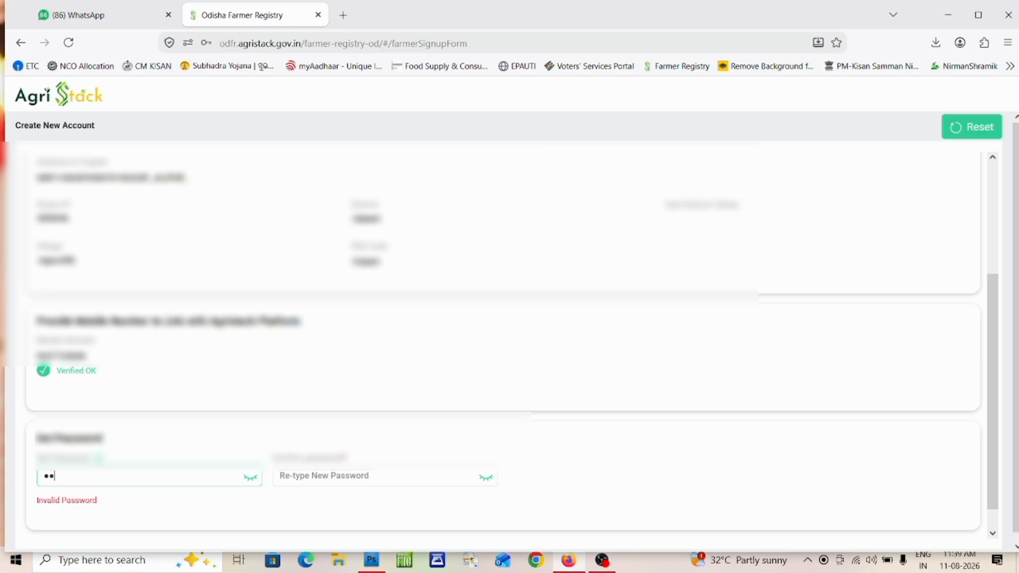
pyautogui.write('aaaaaaaaa')
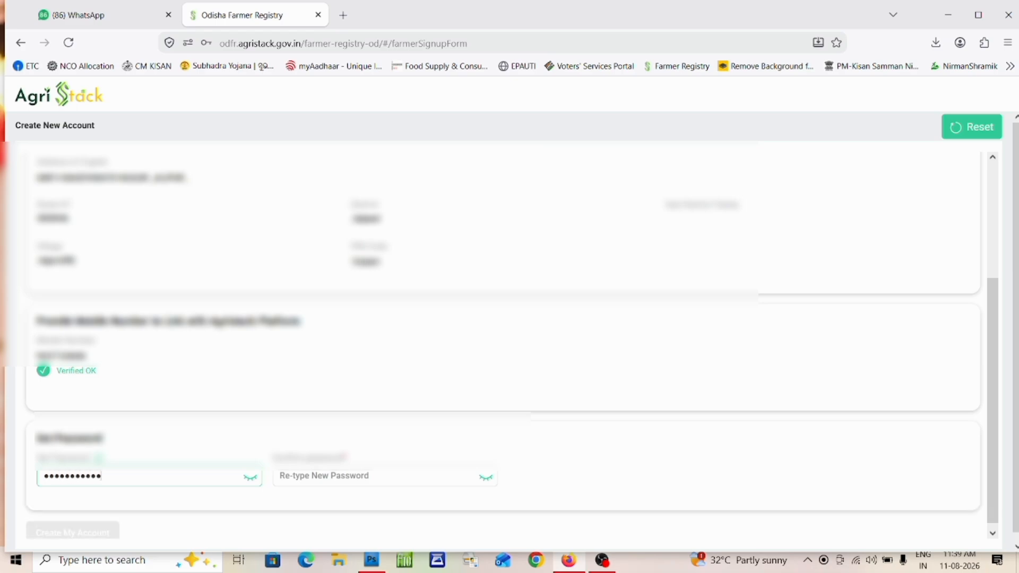
pyautogui.click(280, 476)
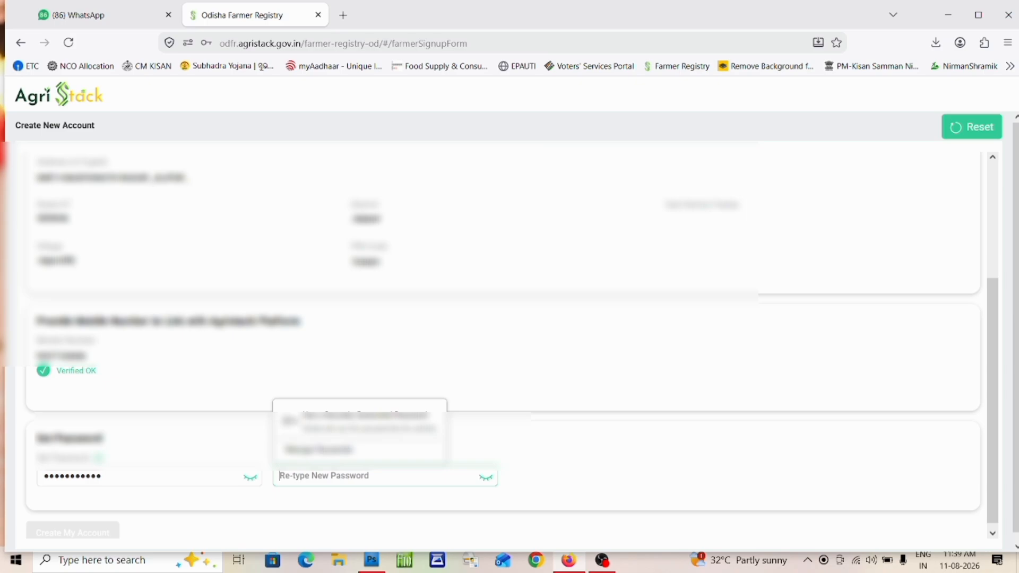
pyautogui.write('aaaaaaa')
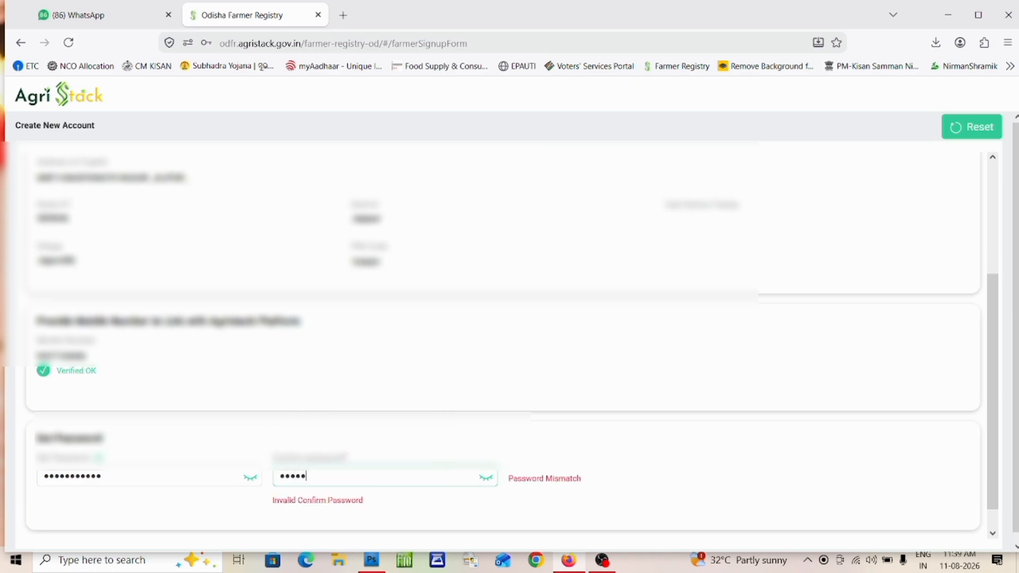
pyautogui.write('aa')
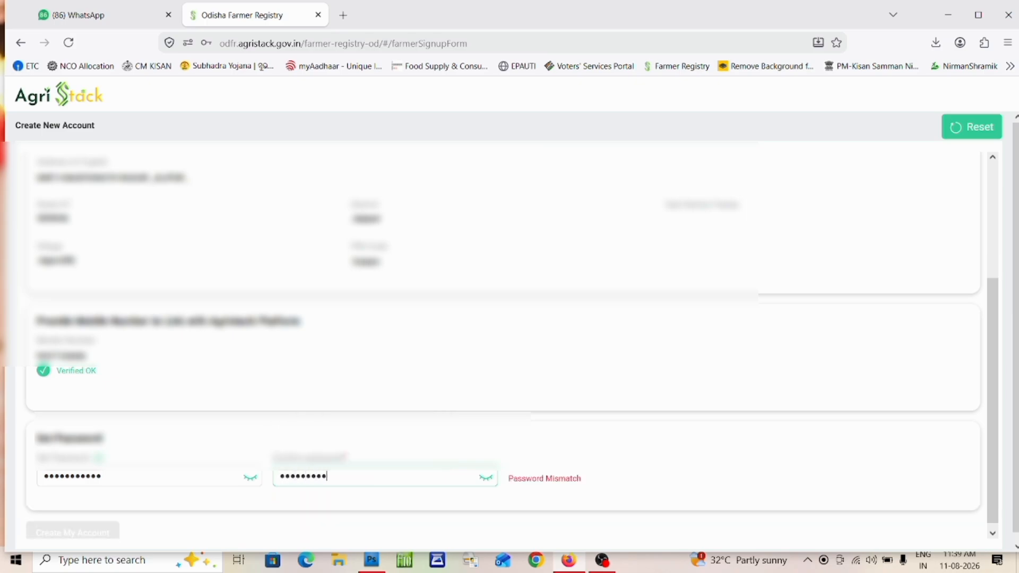
pyautogui.write('aa')
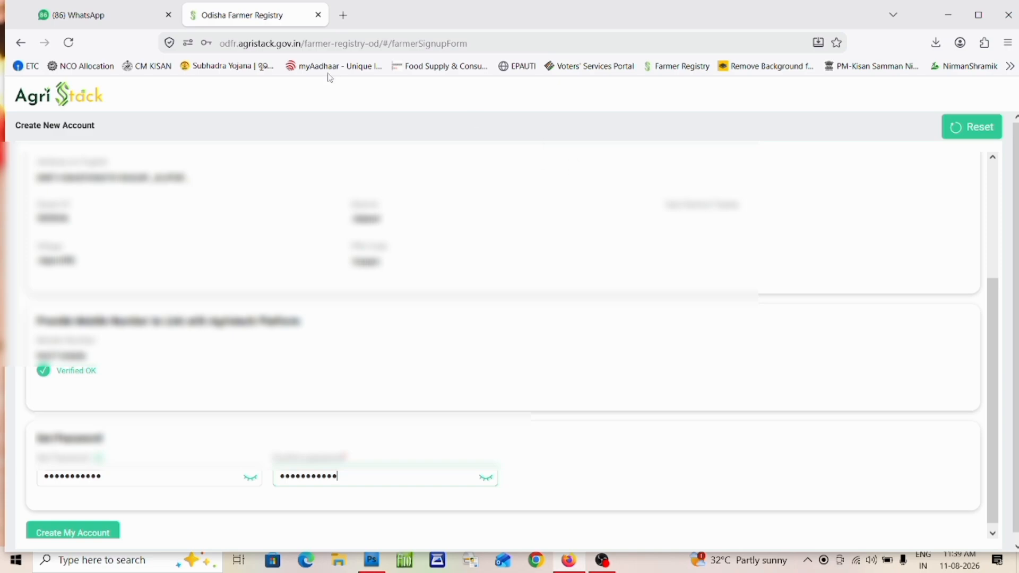
# Step: Create the farmer account, decline the browser password save, and acknowledge the success message
pyautogui.scroll(-1, 109, 488)
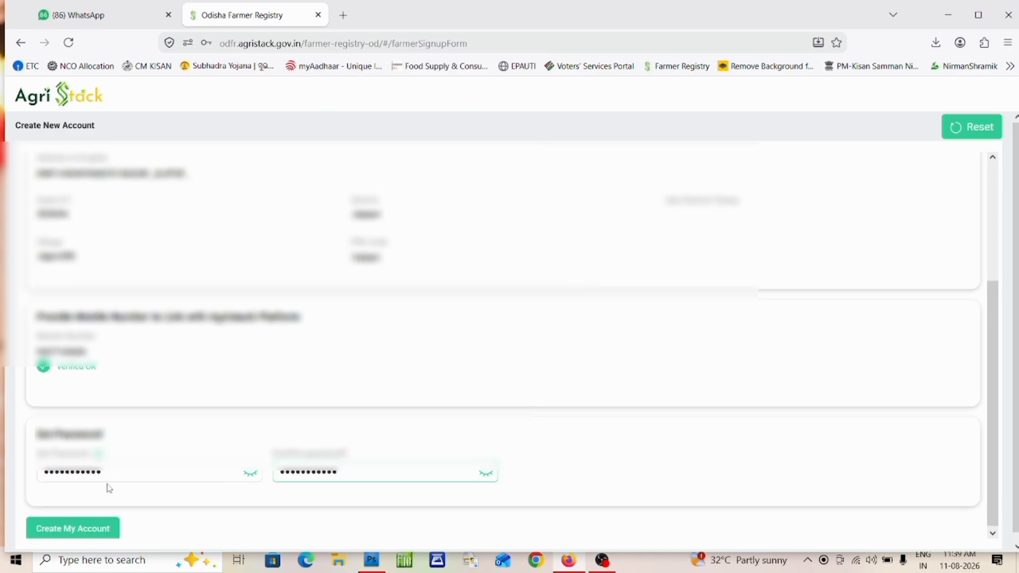
pyautogui.click(79, 533)
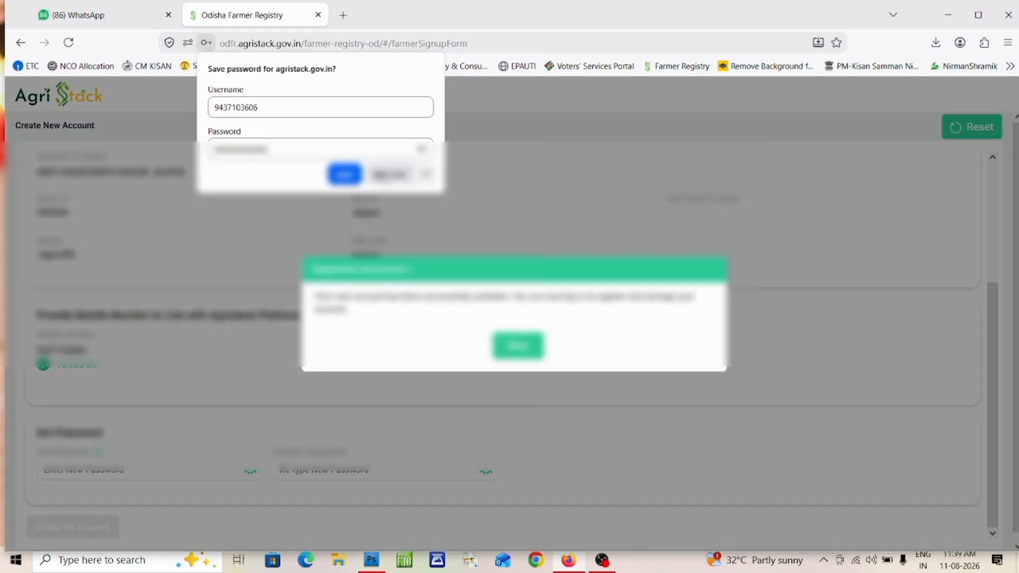
pyautogui.click(386, 175)
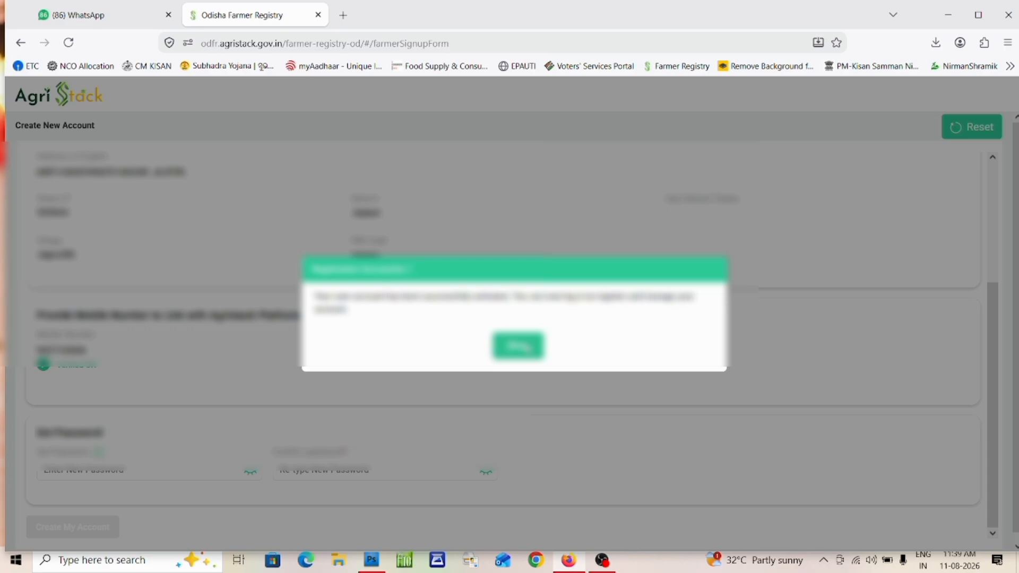
pyautogui.click(511, 352)
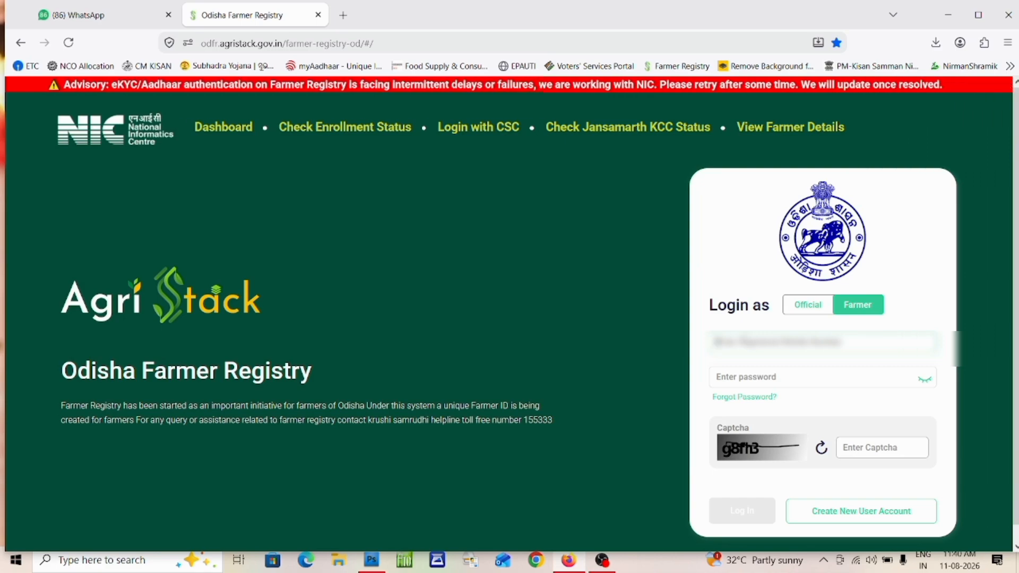
# Step: Log in as a farmer with the mobile number, password, captcha and the received OTP
pyautogui.write('******')
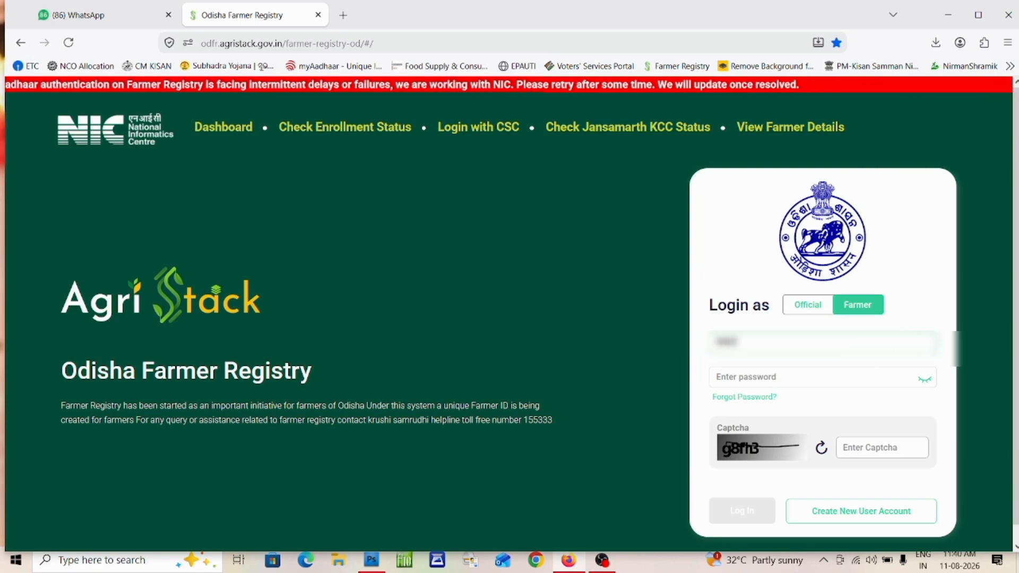
pyautogui.write('****')
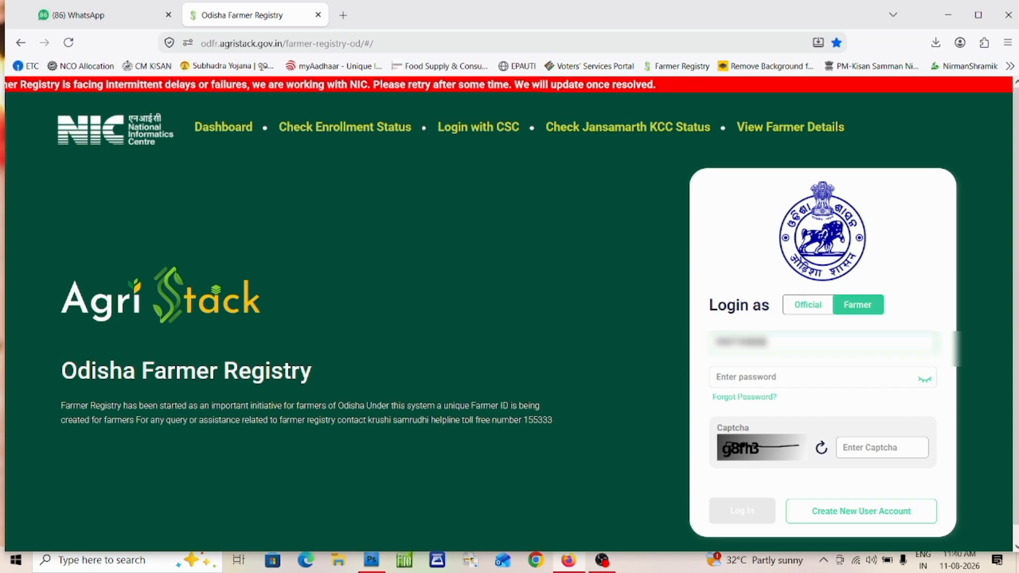
pyautogui.click(751, 376)
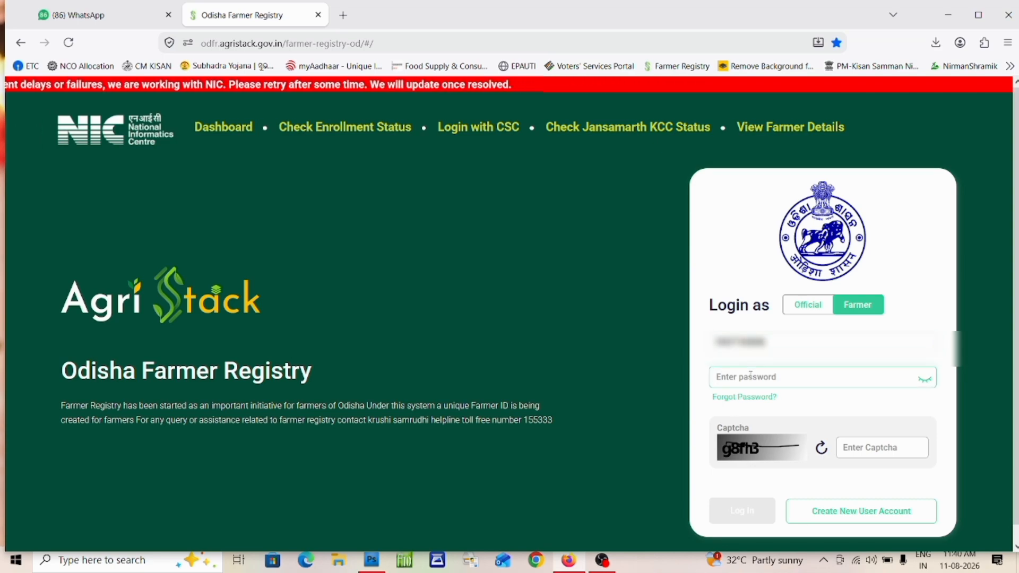
pyautogui.write('****')
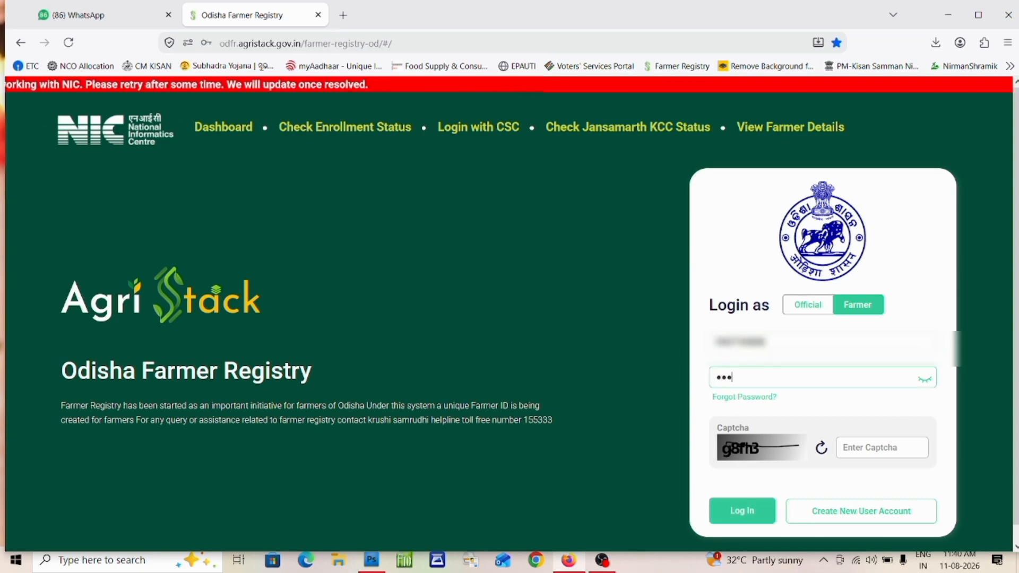
pyautogui.write('***')
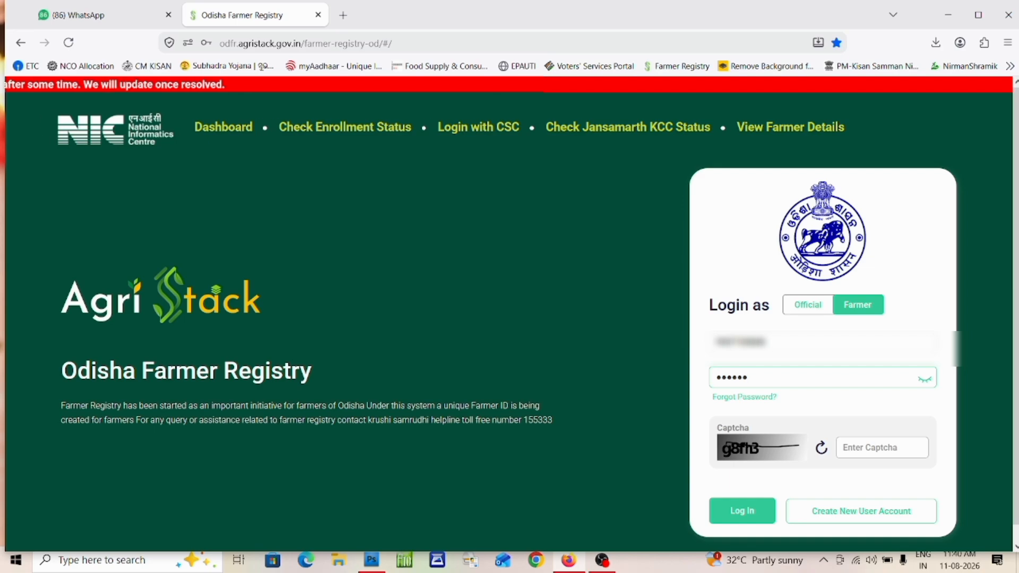
pyautogui.write('*****')
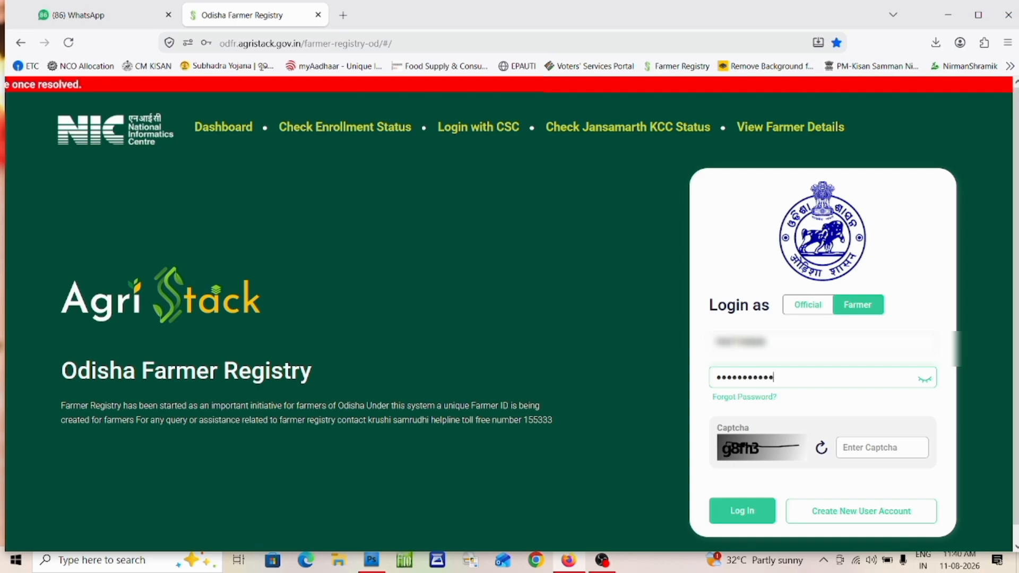
pyautogui.click(859, 450)
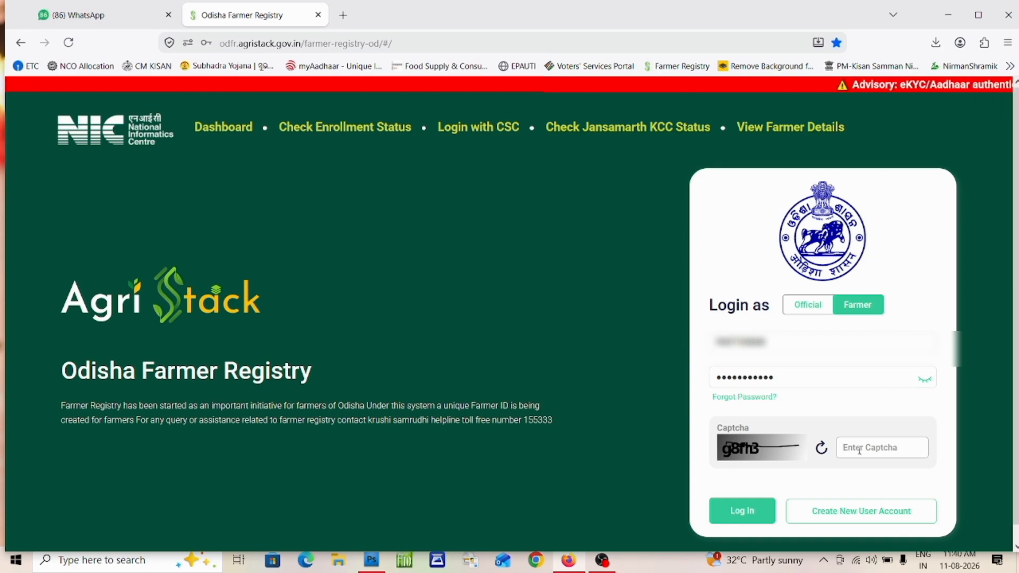
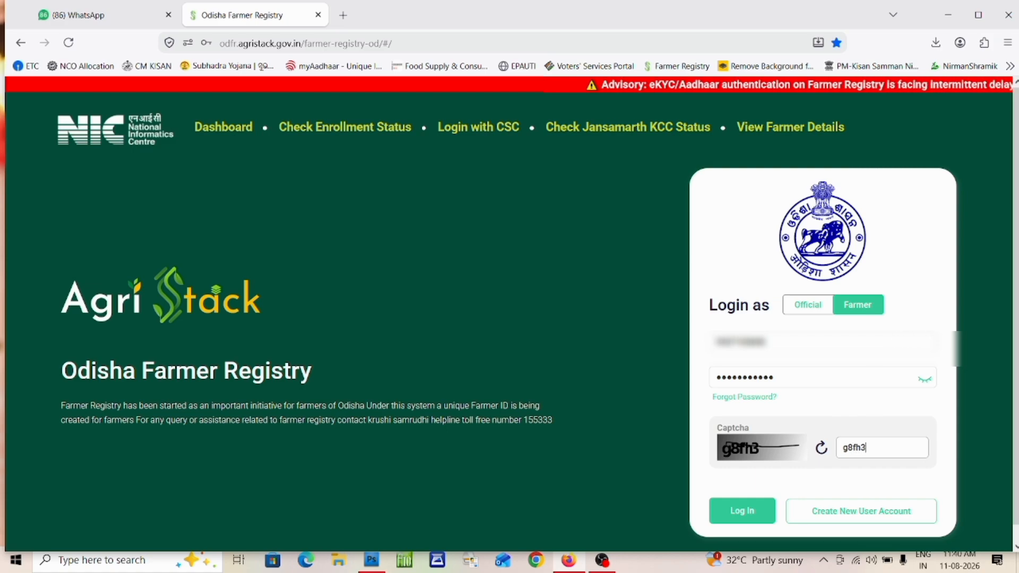
pyautogui.click(741, 510)
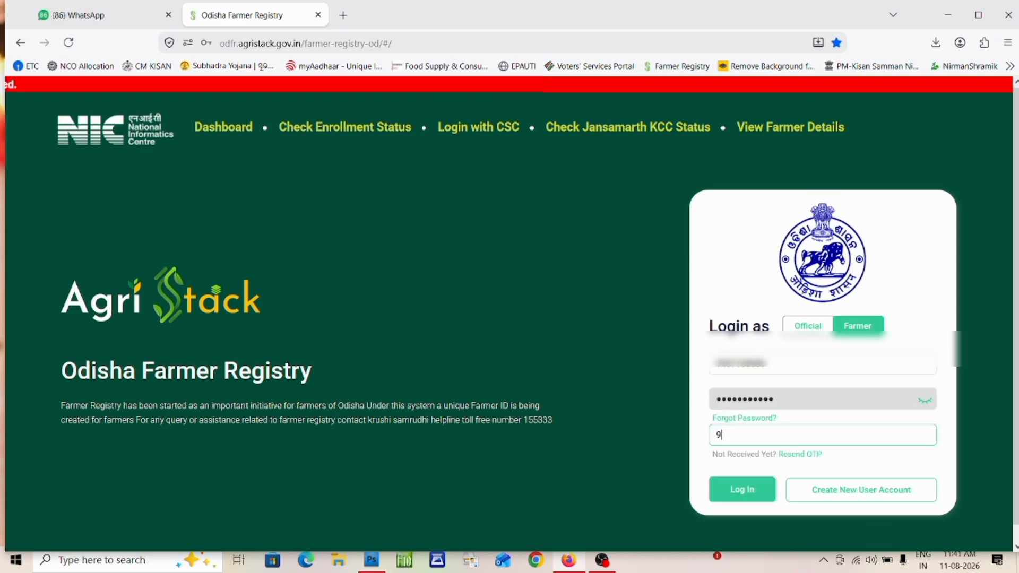
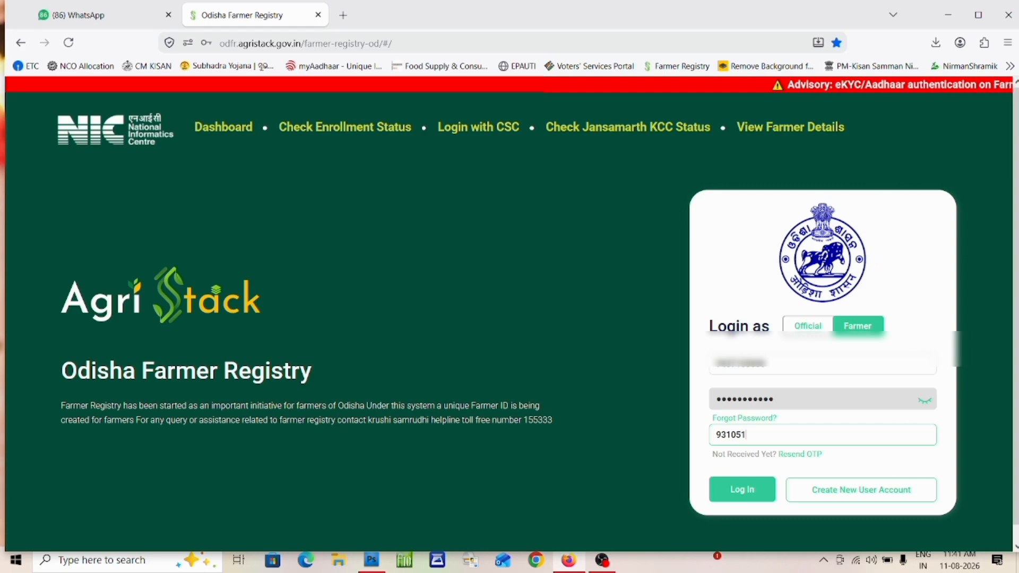
pyautogui.click(732, 495)
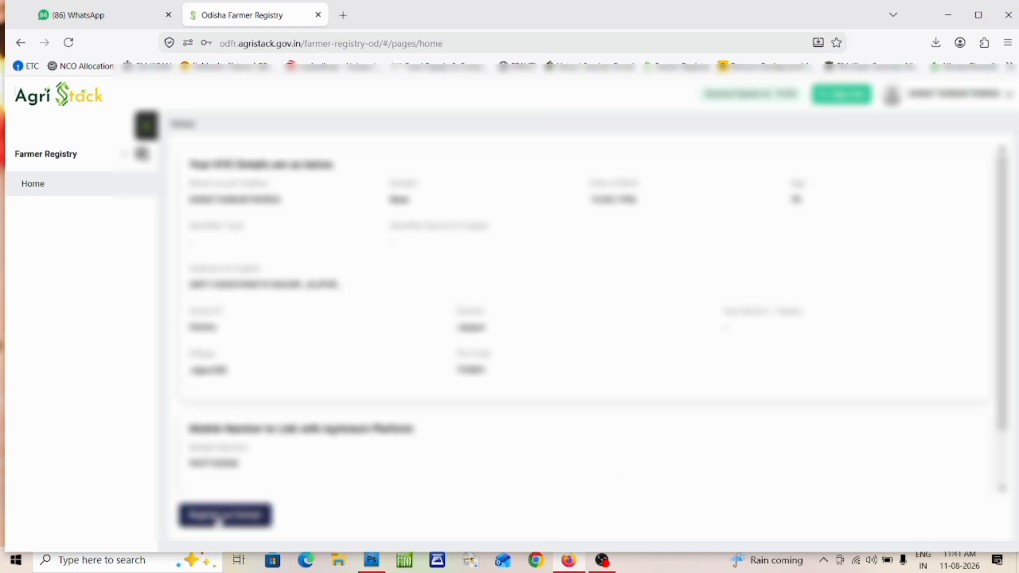
# Step: Open the Farmer Registration form with Register as Farmer on the home page
pyautogui.click(218, 522)
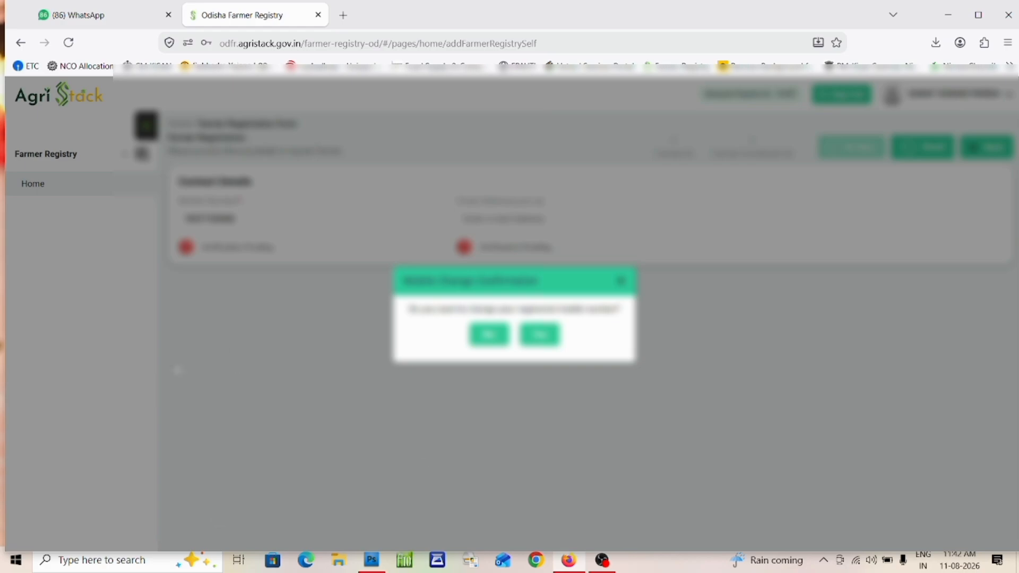
pyautogui.click(488, 335)
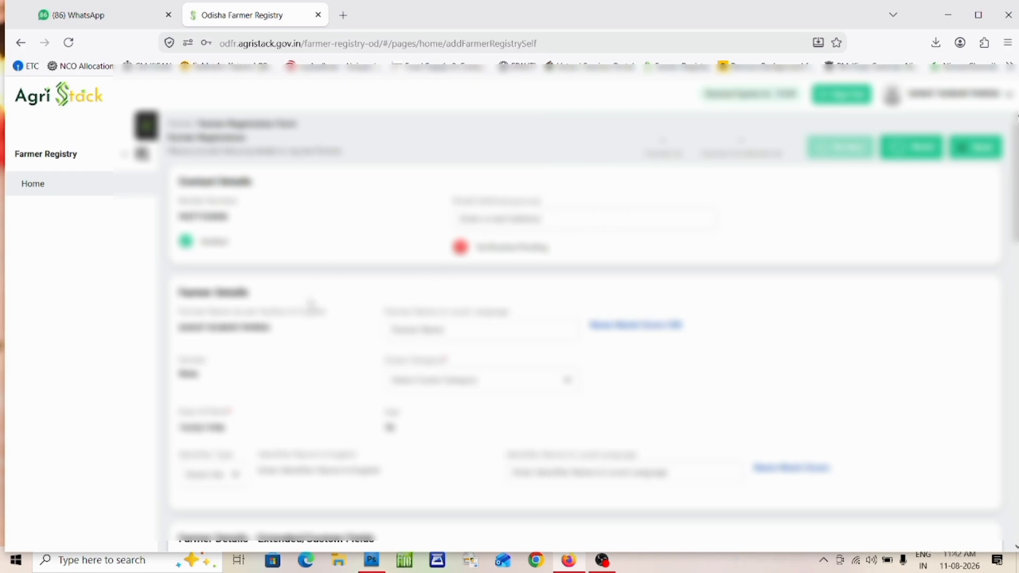
pyautogui.click(433, 388)
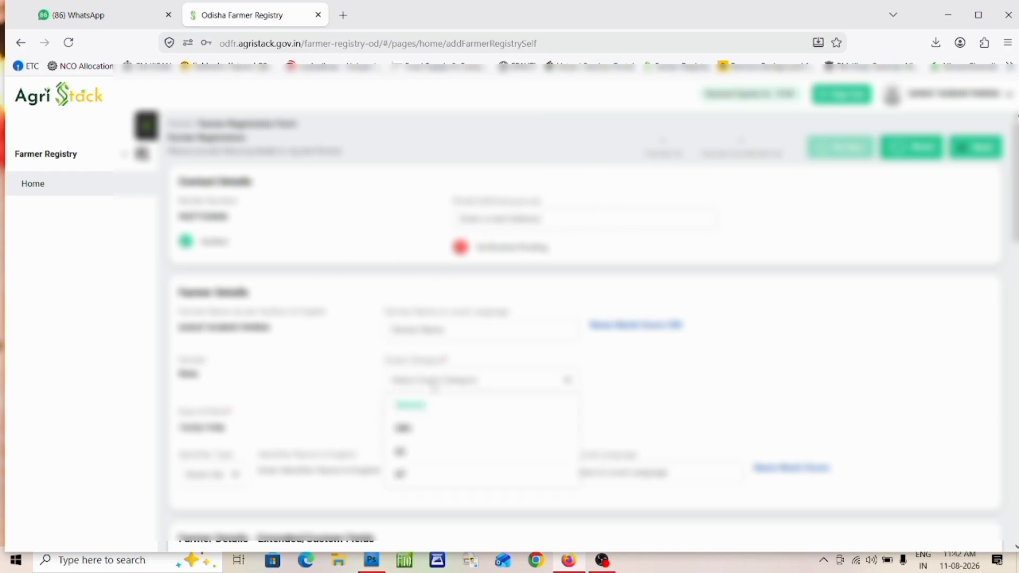
pyautogui.click(406, 431)
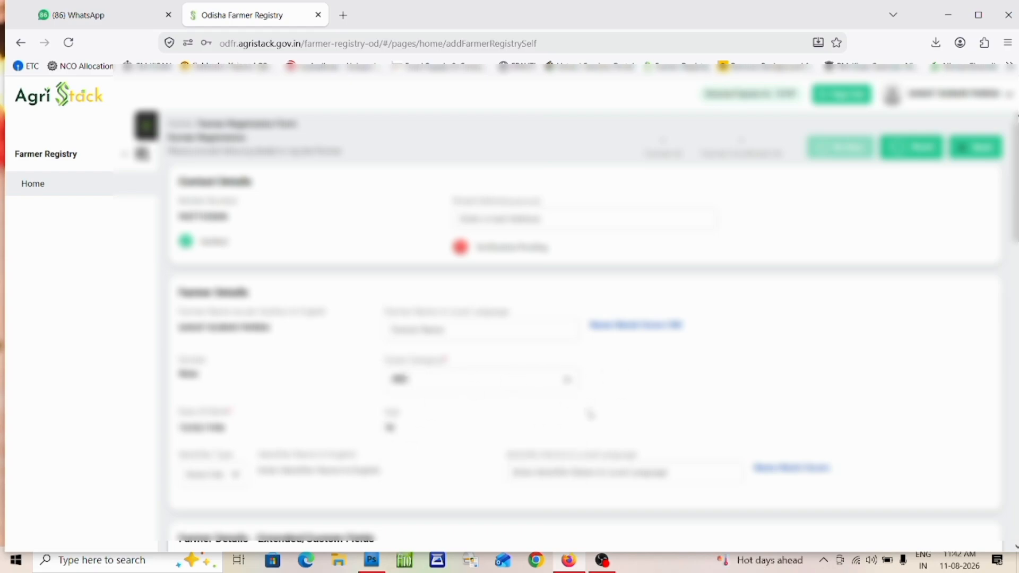
pyautogui.scroll(-3, 582, 419)
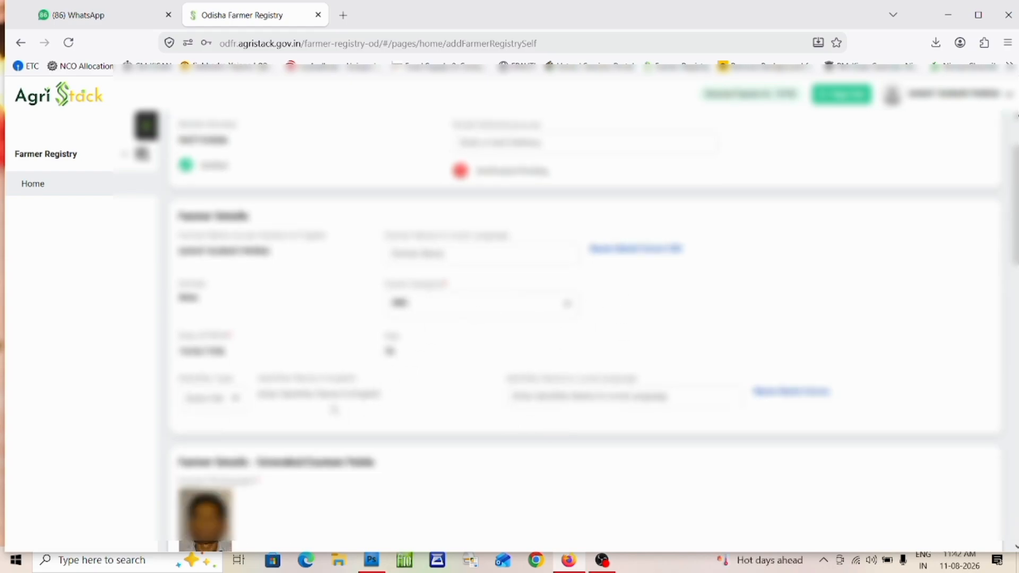
pyautogui.click(236, 399)
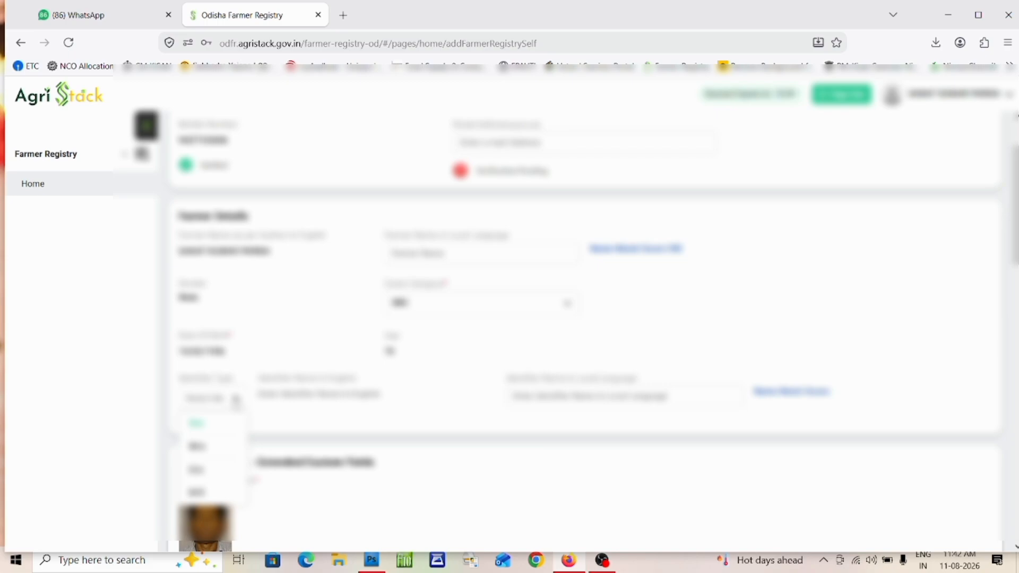
pyautogui.click(235, 399)
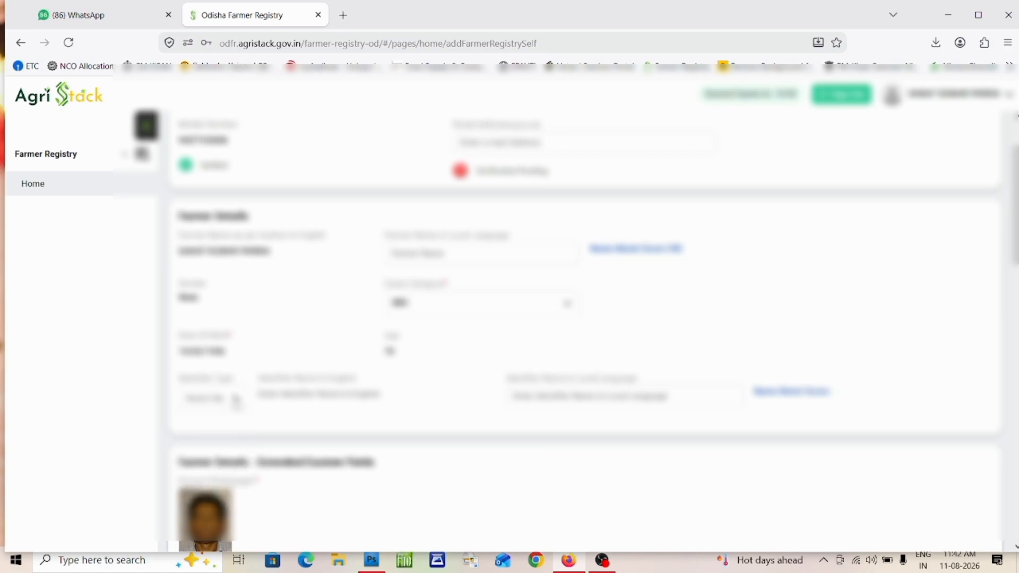
pyautogui.click(235, 400)
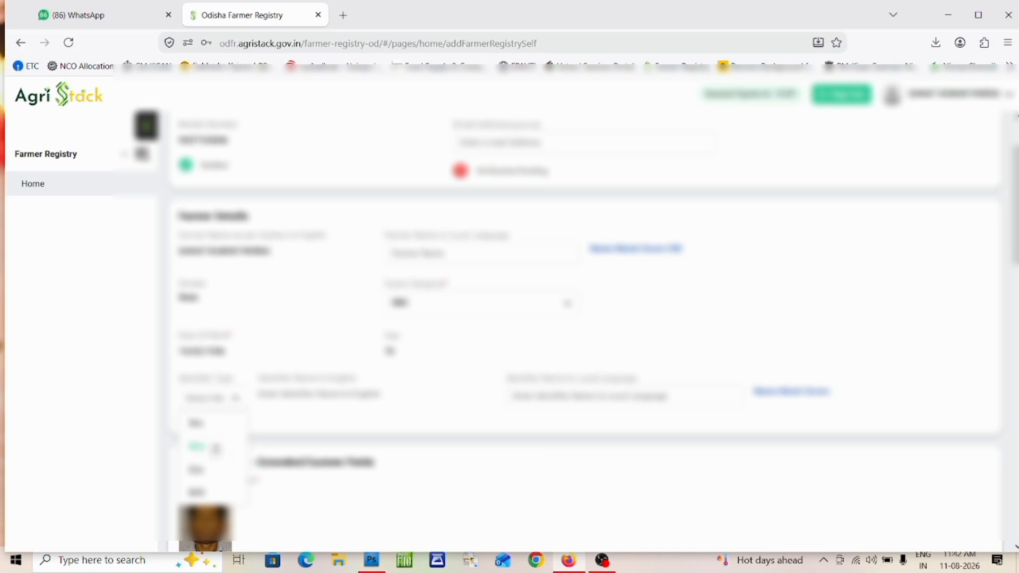
pyautogui.click(206, 427)
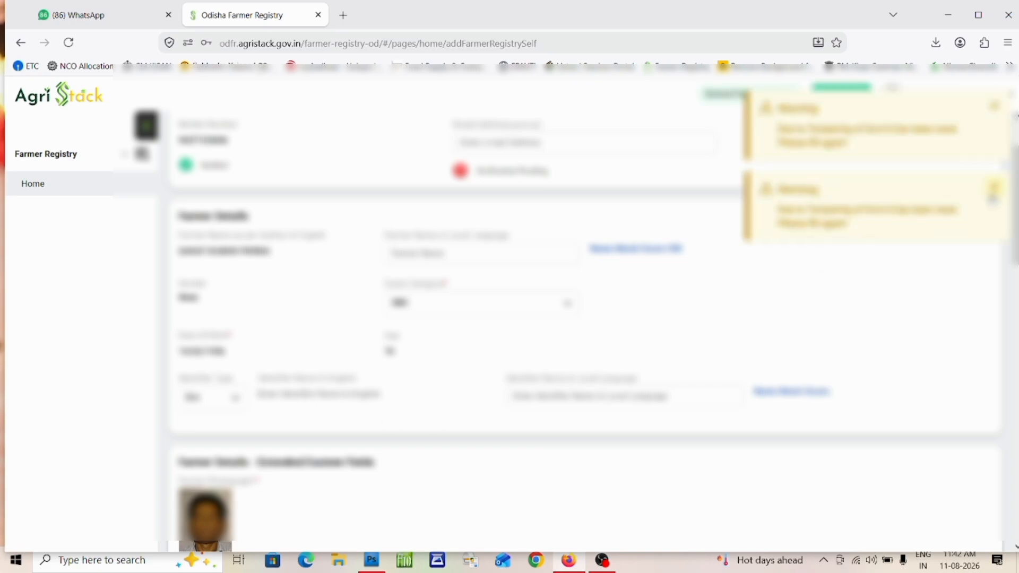
pyautogui.click(993, 189)
pyautogui.click(991, 106)
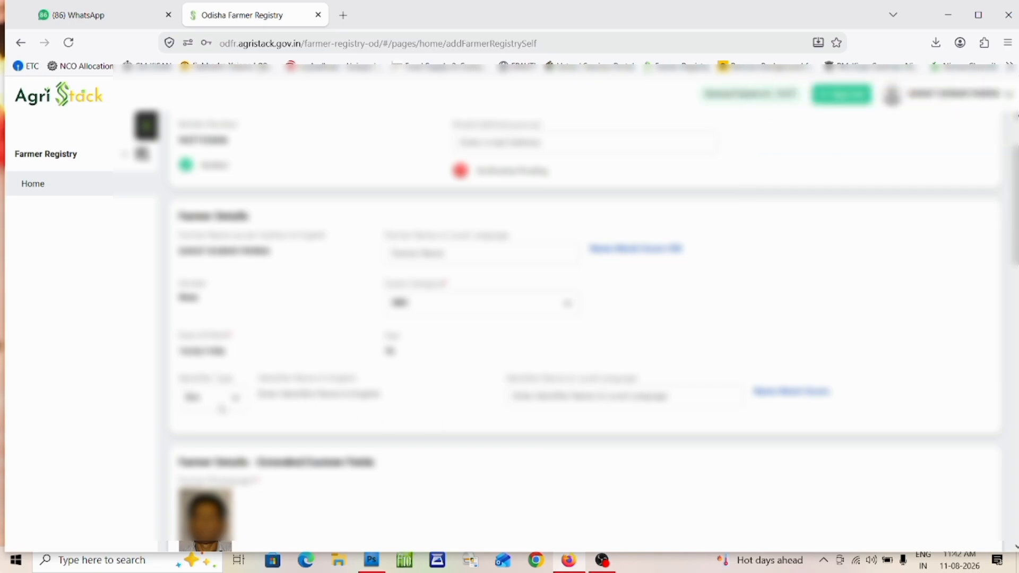
pyautogui.click(222, 405)
pyautogui.press('F5')
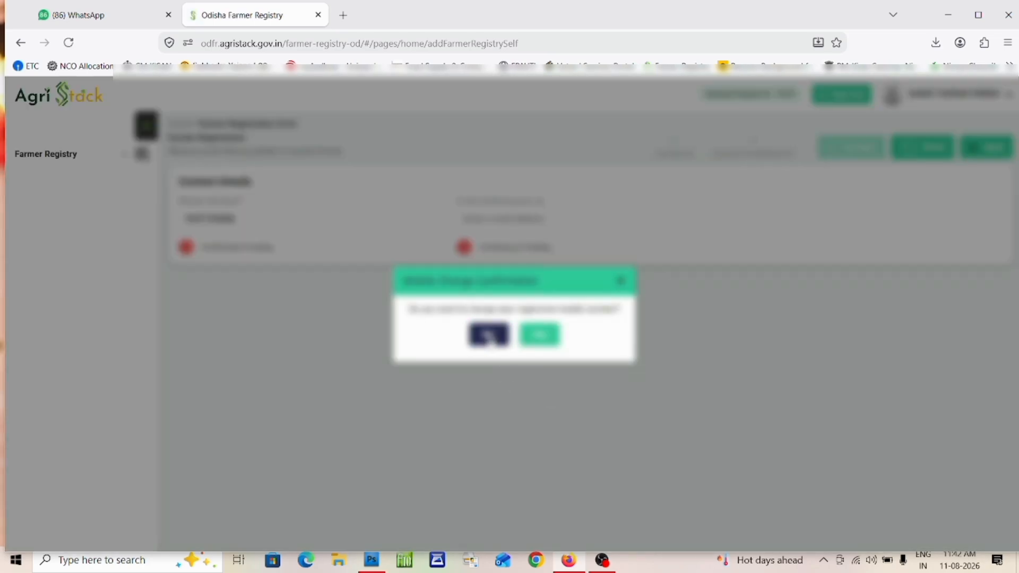
# Step: Keep the registered mobile number and choose the farmer's Social Category
pyautogui.click(488, 335)
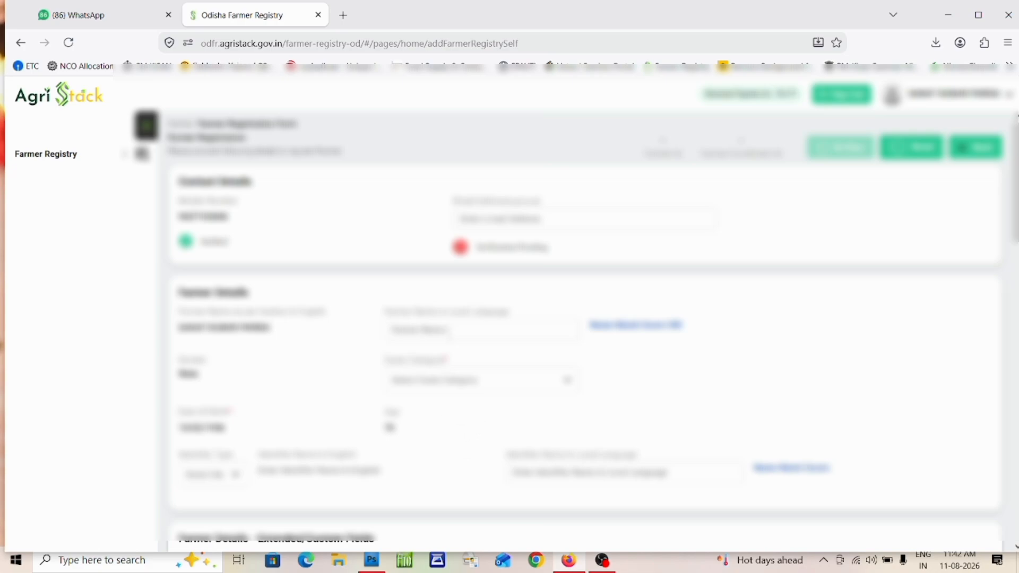
pyautogui.click(462, 388)
pyautogui.click(423, 428)
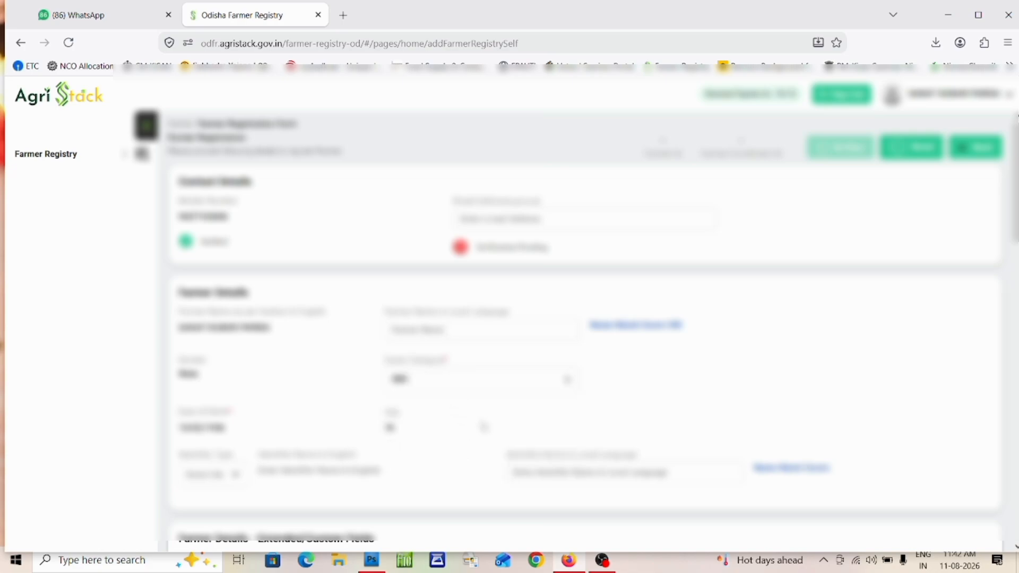
pyautogui.scroll(-3, 546, 395)
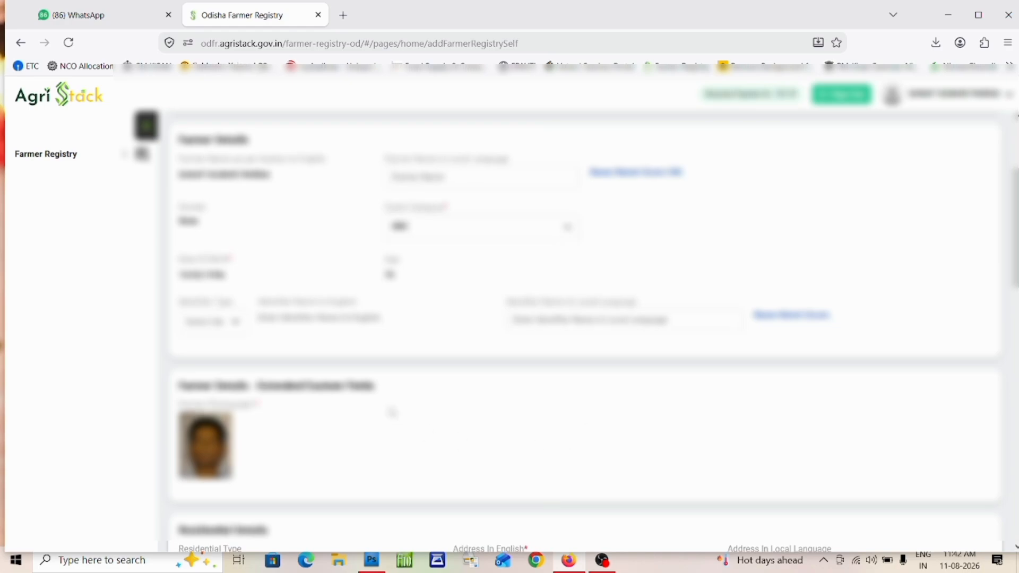
pyautogui.scroll(-2, 391, 413)
pyautogui.scroll(-2, 339, 405)
pyautogui.scroll(-2, 339, 405)
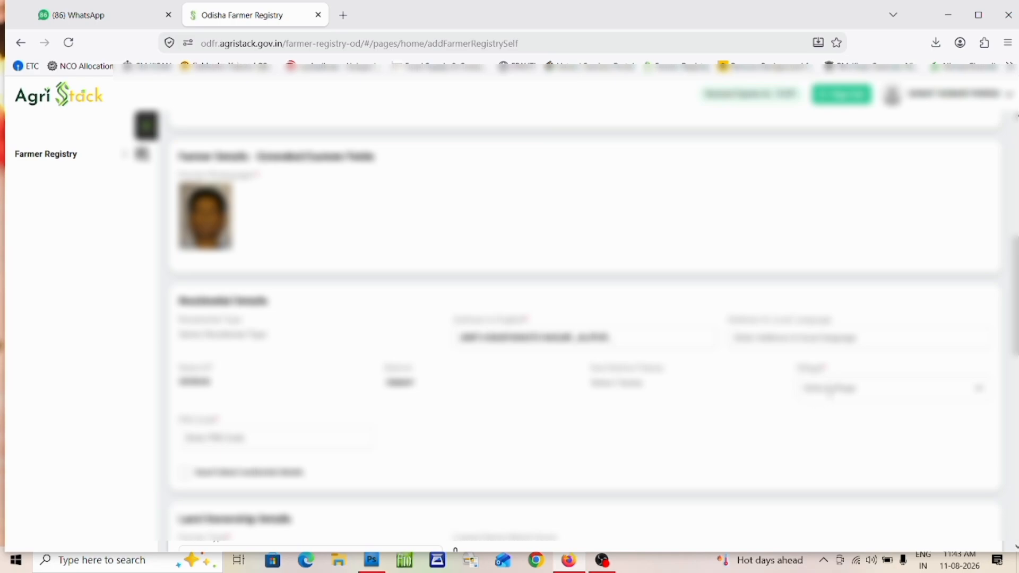
# Step: Pick the farmer's village in the Residential Details section
pyautogui.click(829, 394)
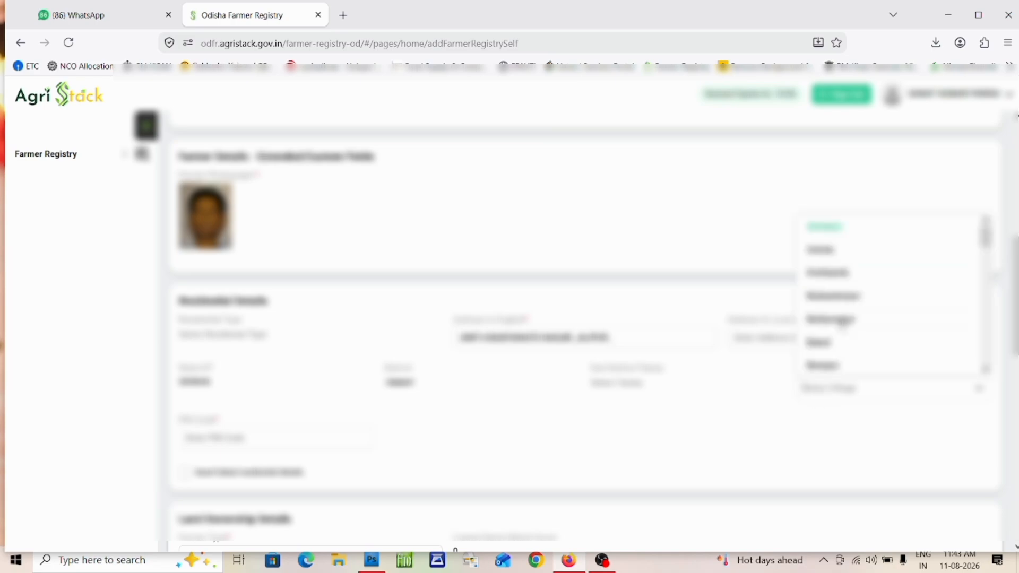
pyautogui.click(828, 249)
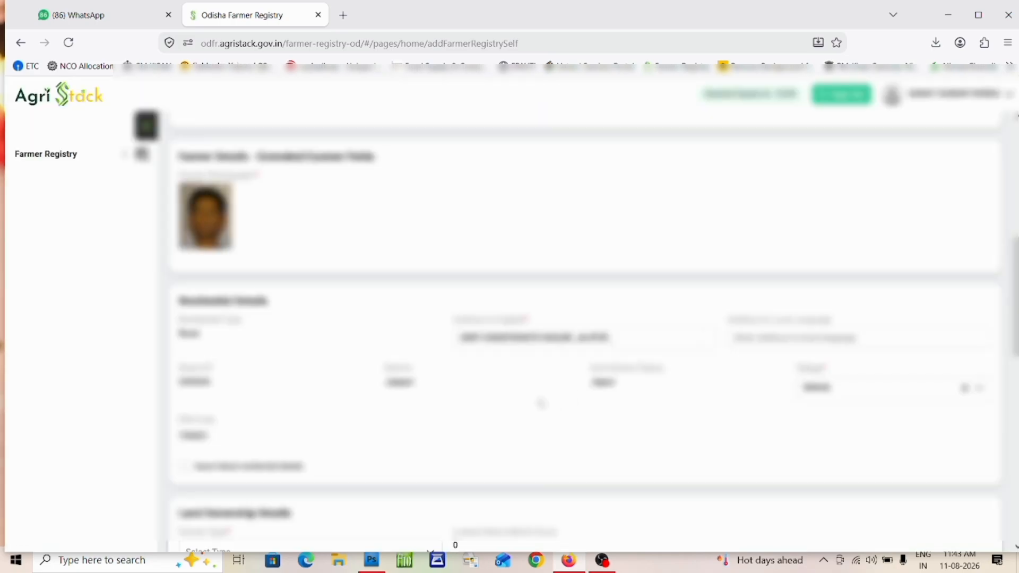
pyautogui.scroll(-3, 486, 451)
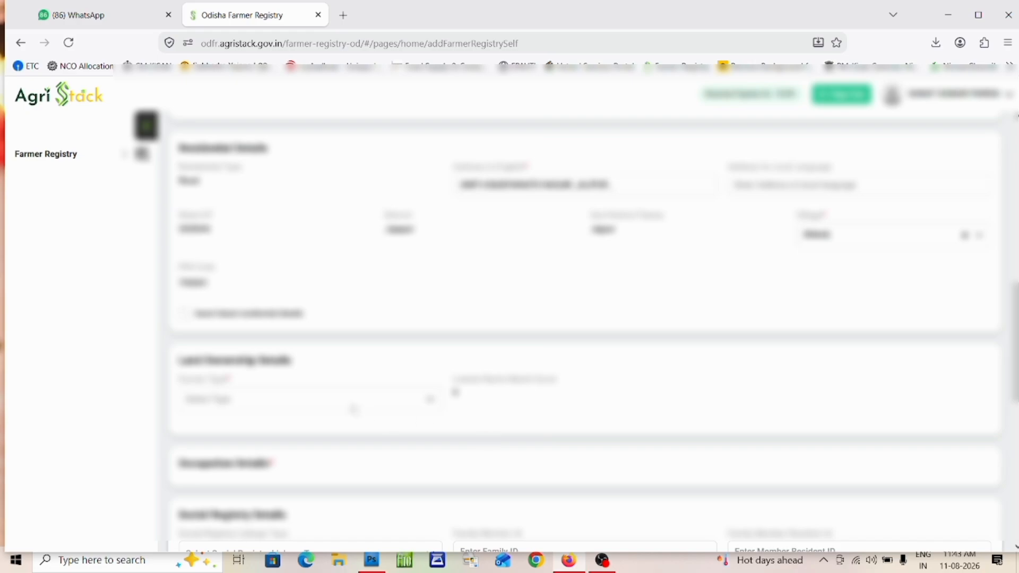
# Step: Set the Owner Type under Land Ownership Details and open the Fetch Land Details dialog
pyautogui.click(371, 399)
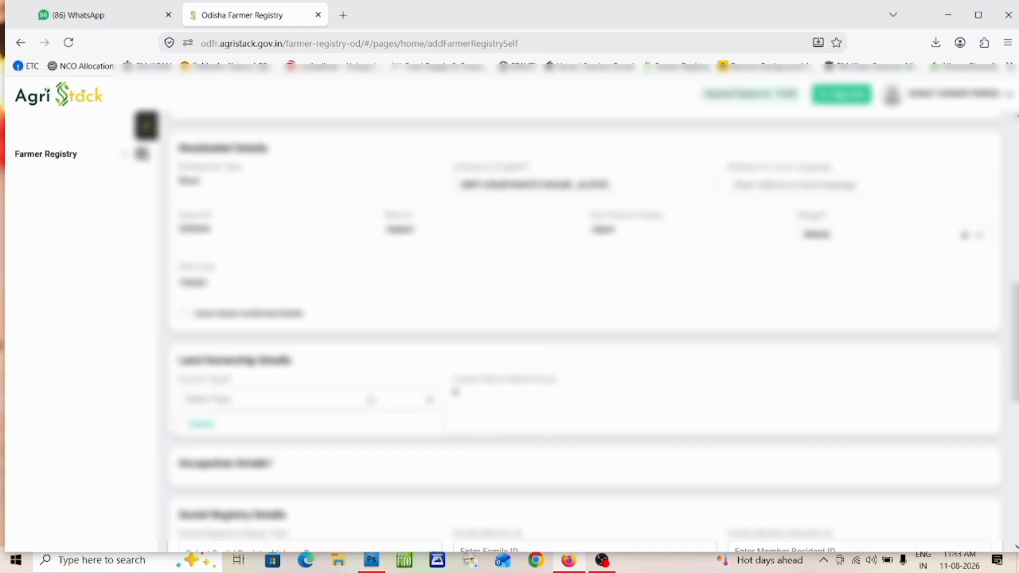
pyautogui.click(219, 423)
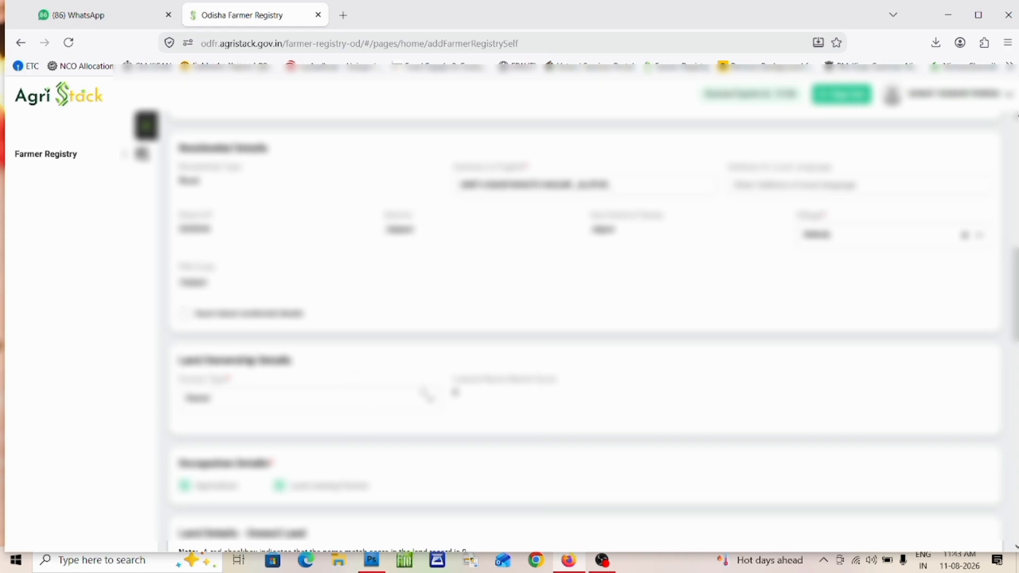
pyautogui.scroll(-3, 719, 387)
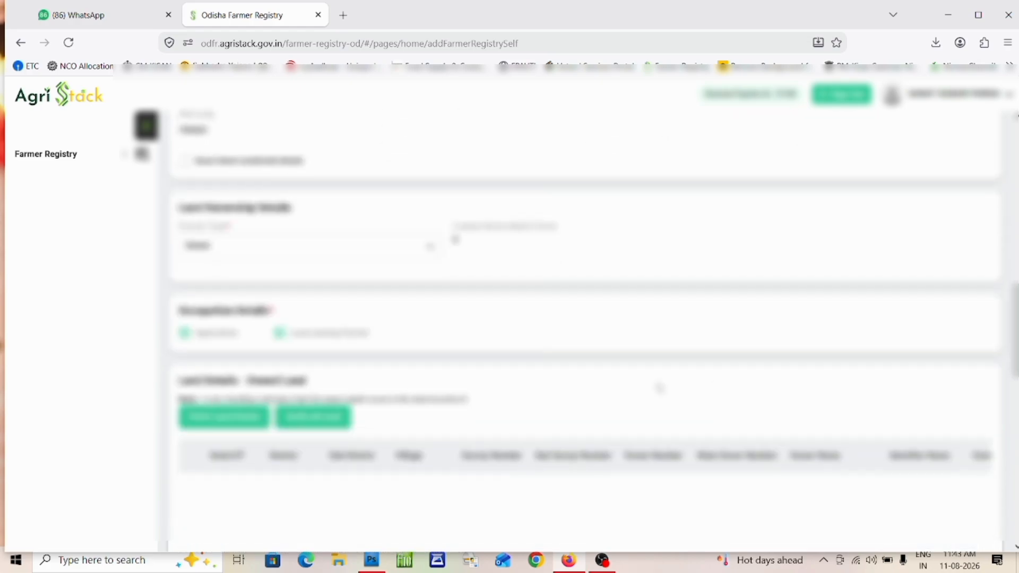
pyautogui.scroll(-1, 531, 379)
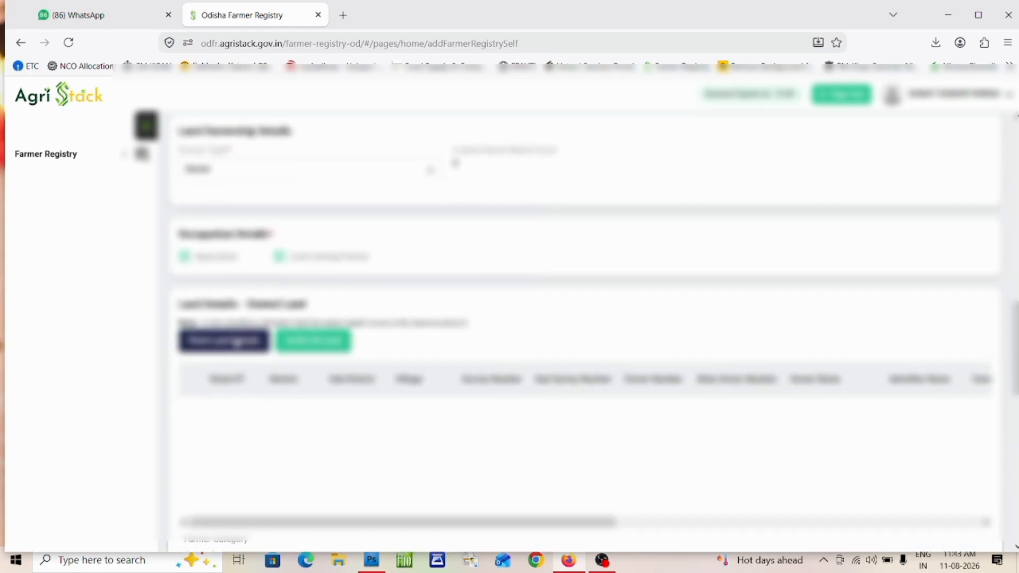
pyautogui.click(233, 344)
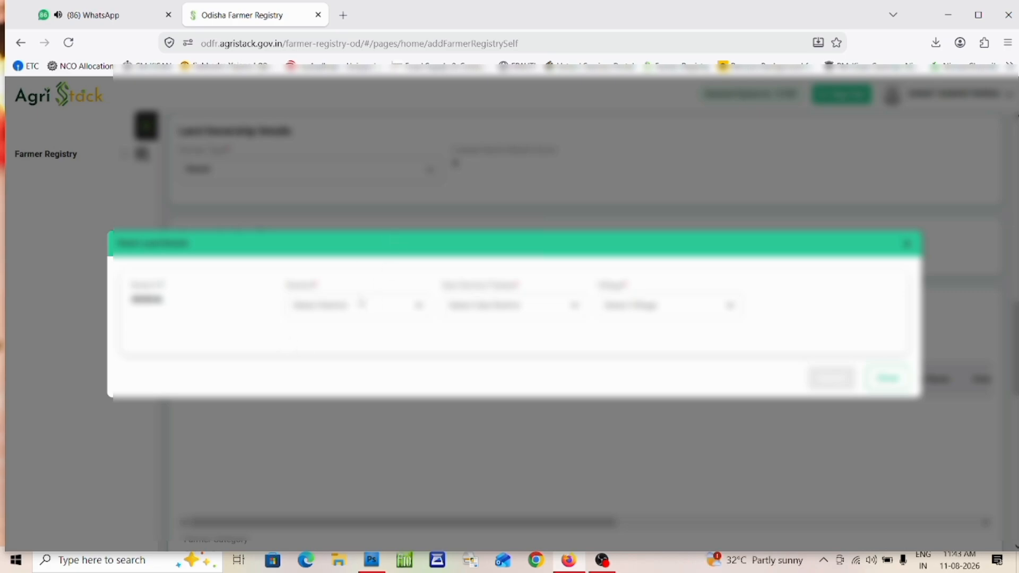
# Step: Choose the parcel's district, sub-district and the village found by typing 'har'
pyautogui.click(376, 307)
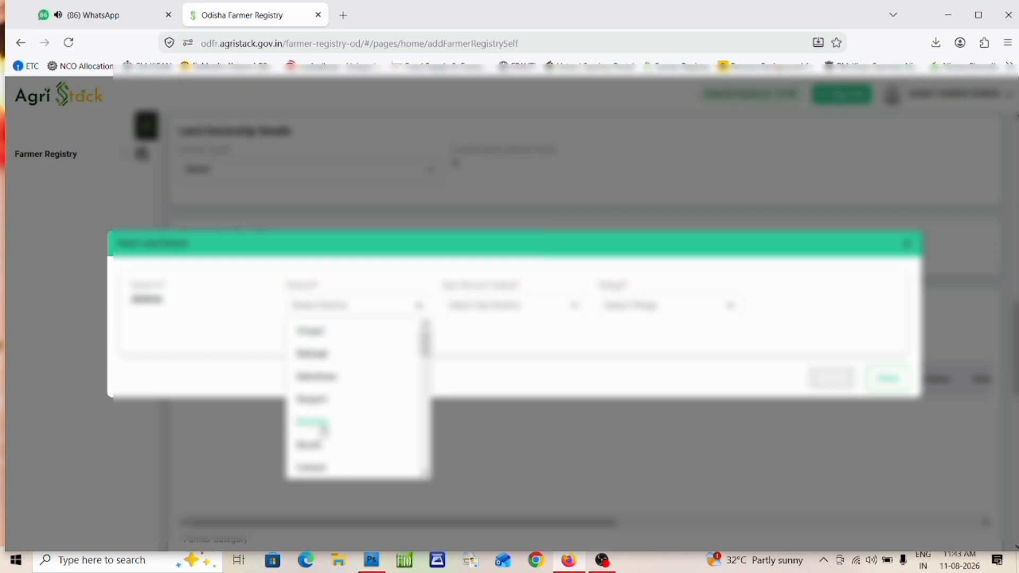
pyautogui.scroll(-3, 327, 425)
pyautogui.click(324, 452)
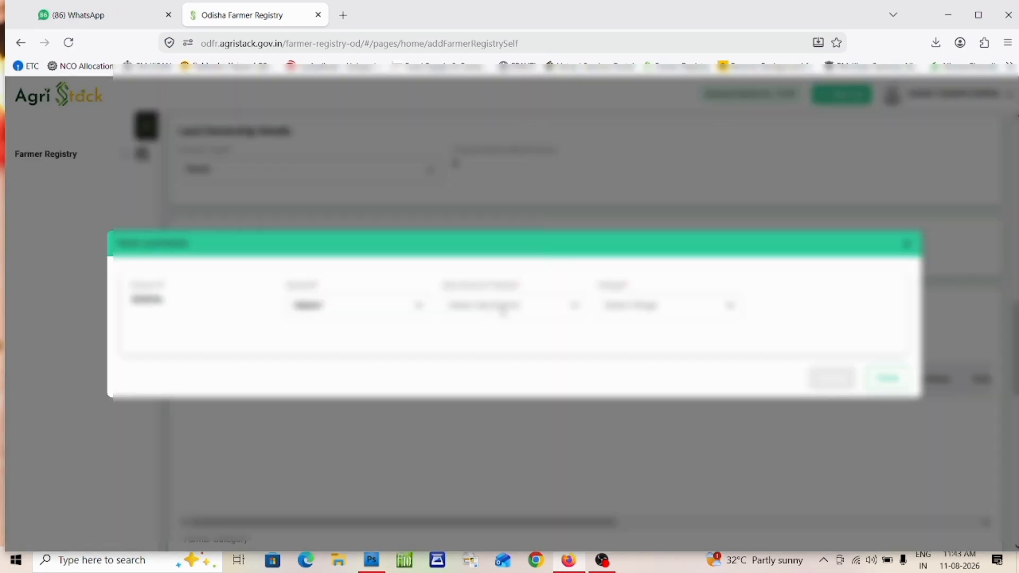
pyautogui.click(503, 307)
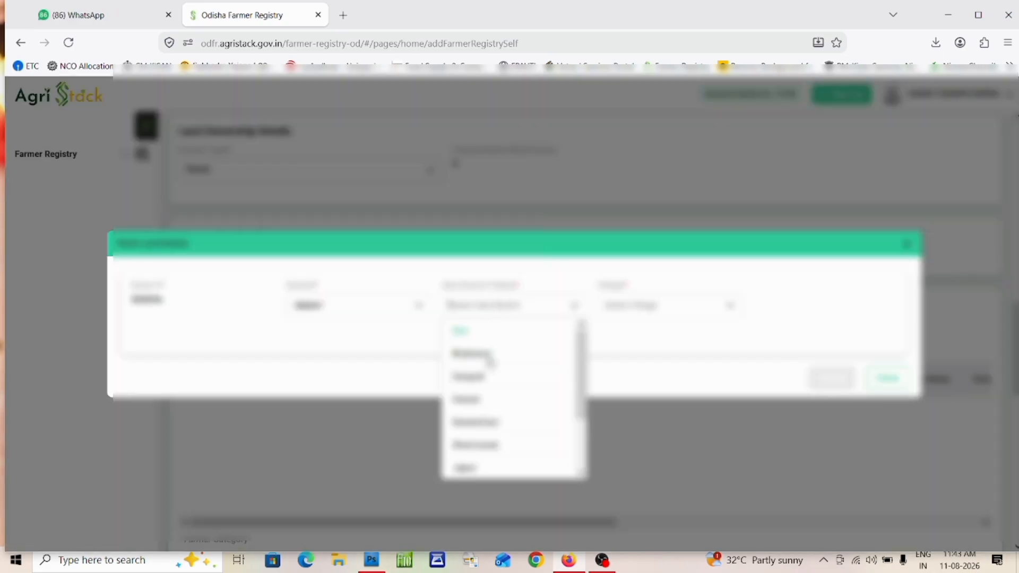
pyautogui.click(478, 425)
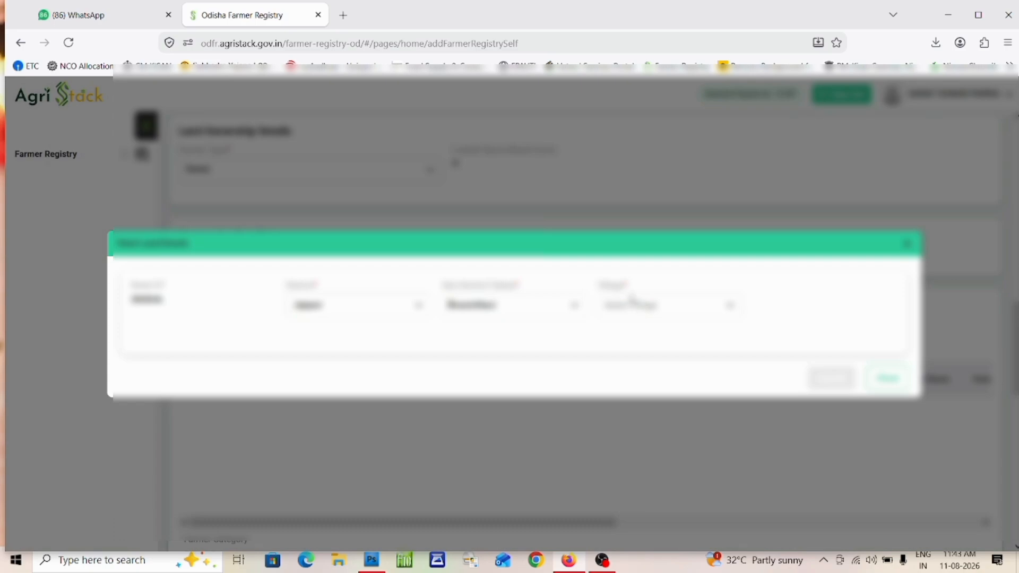
pyautogui.click(645, 308)
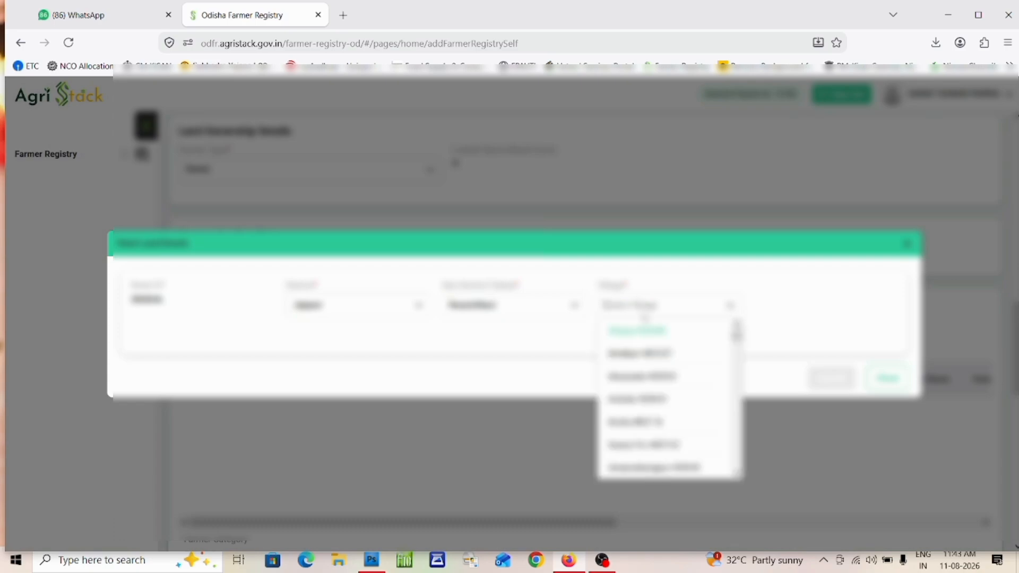
pyautogui.write('har')
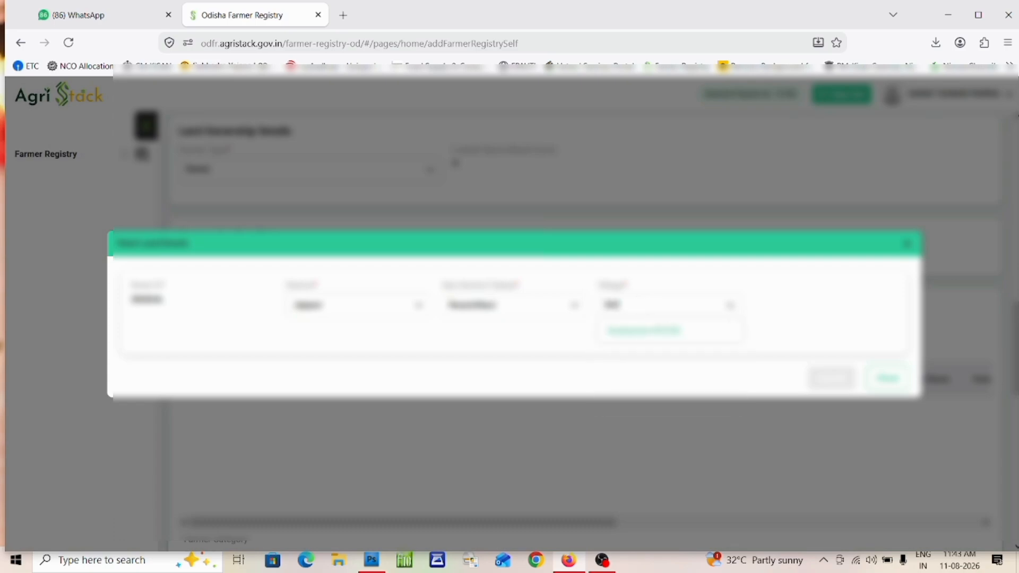
pyautogui.click(643, 331)
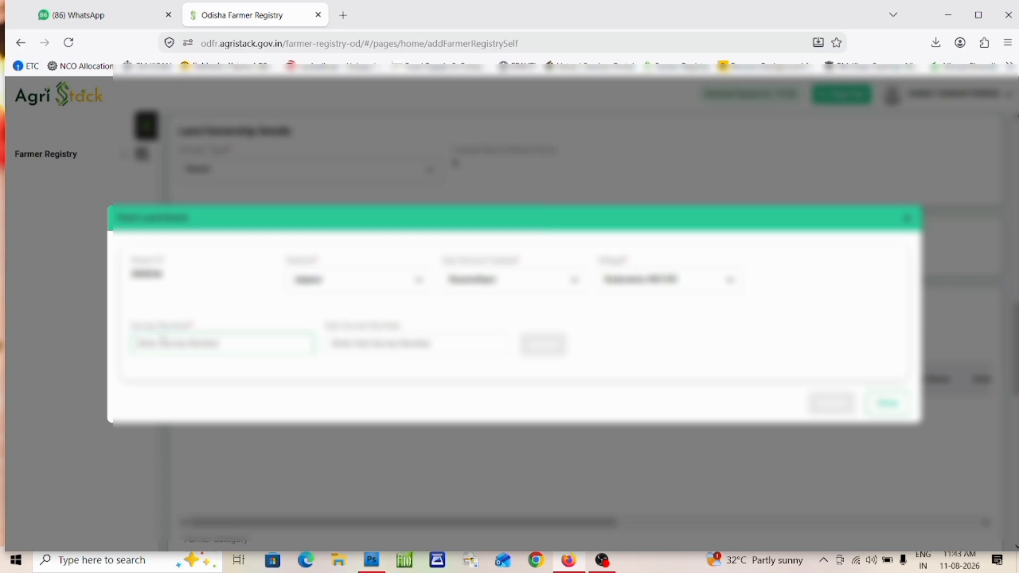
# Step: Search survey number 2358, pick the first owner name, and submit the third land record
pyautogui.write('2358')
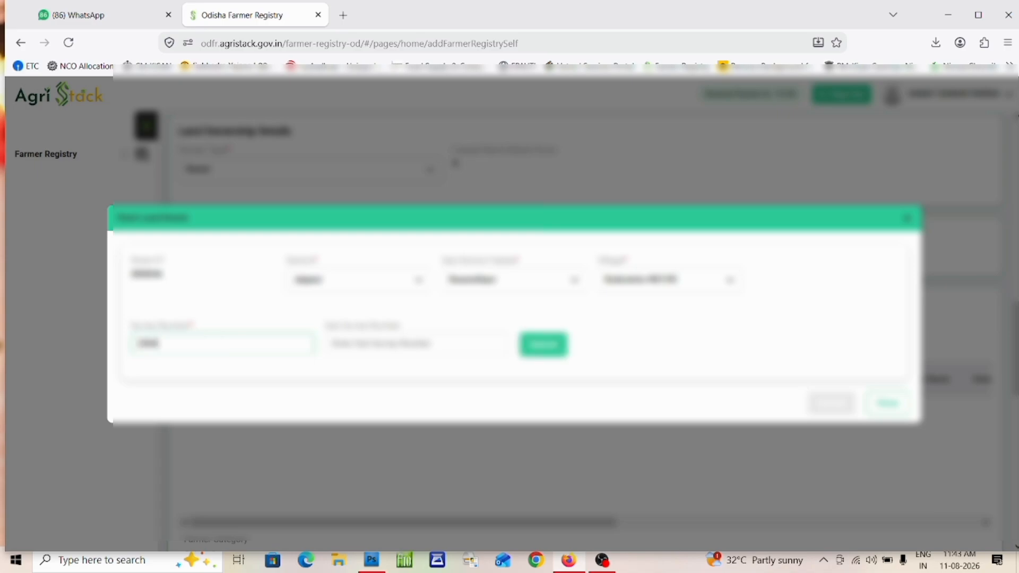
pyautogui.click(531, 349)
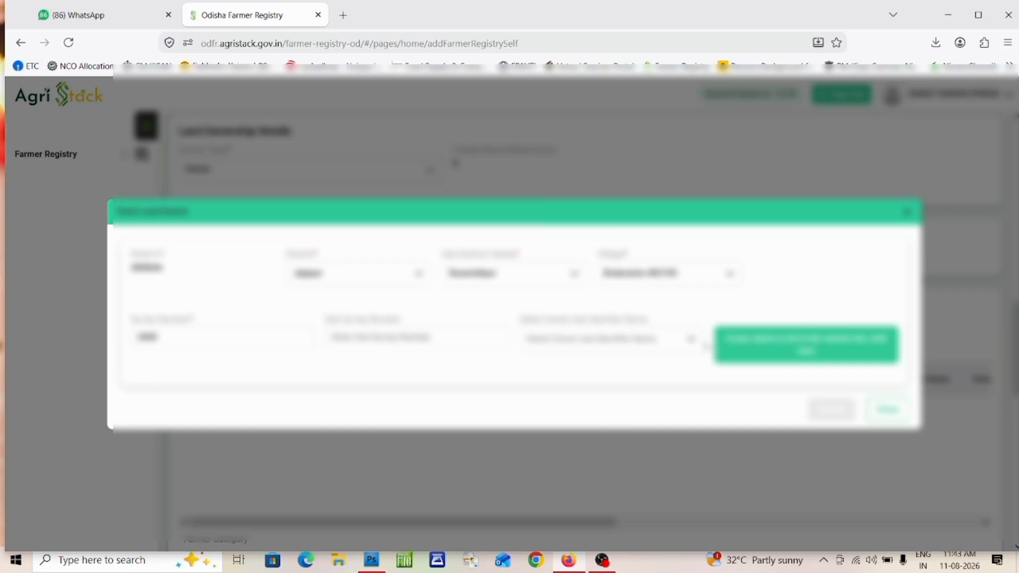
pyautogui.click(692, 340)
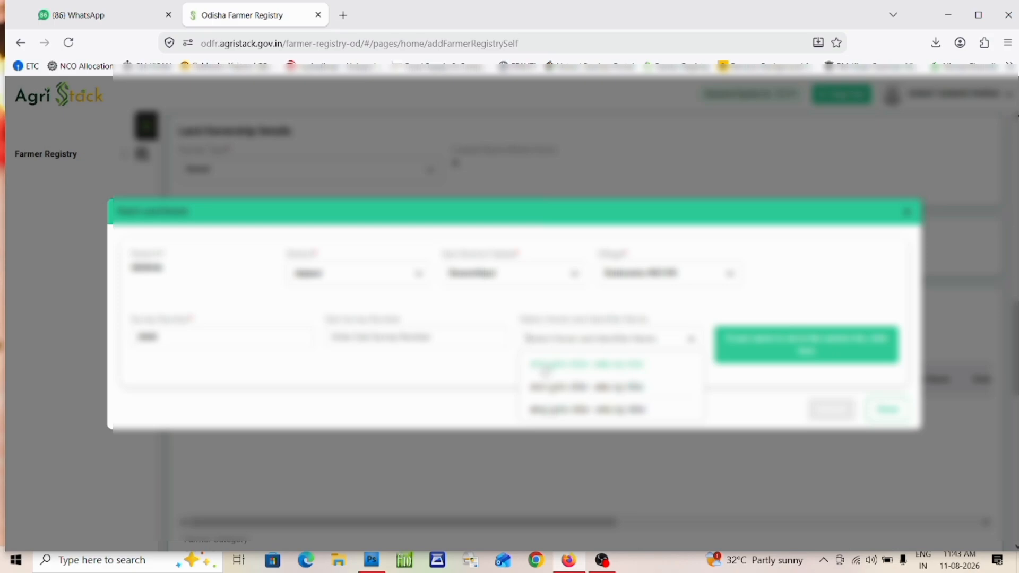
pyautogui.click(545, 367)
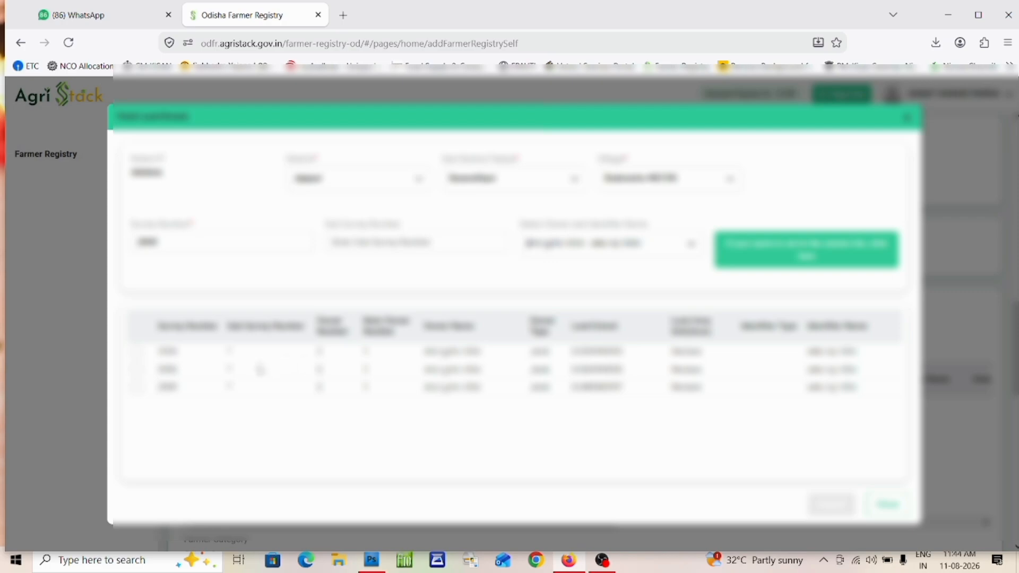
pyautogui.click(136, 392)
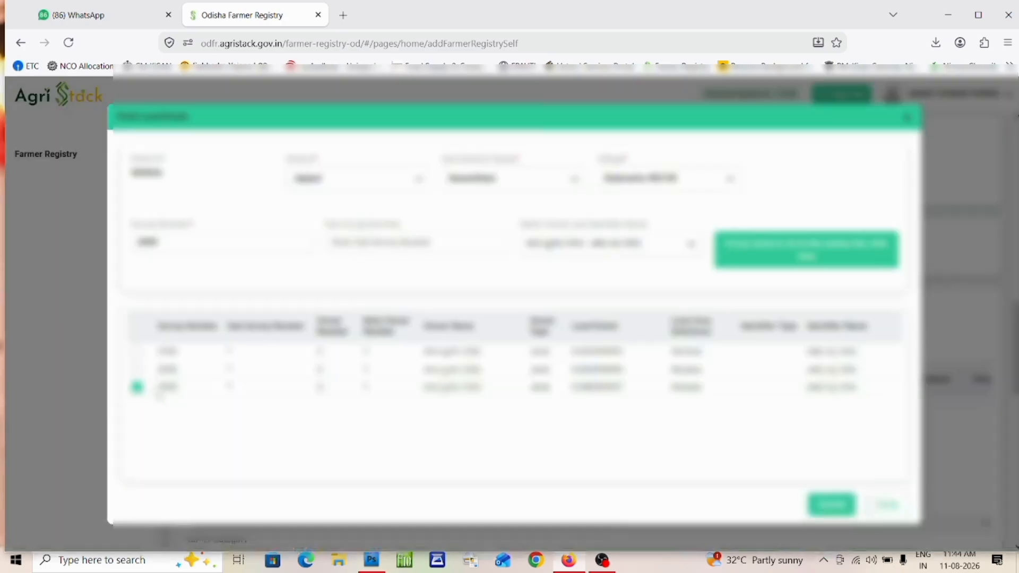
pyautogui.click(828, 507)
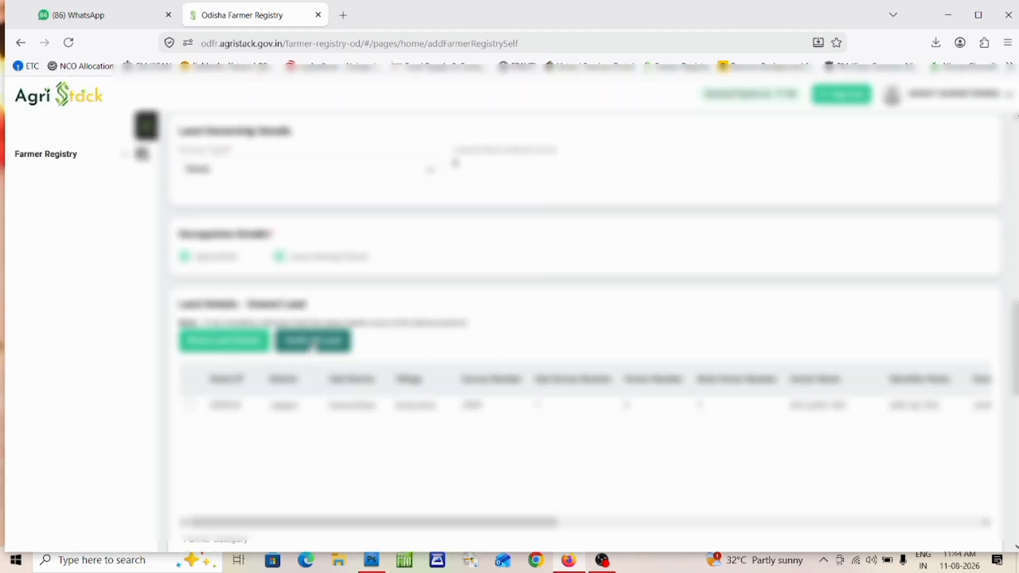
# Step: Tick the first parcel row, then choose district, sub-district and 'KUS' village for a second parcel
pyautogui.click(189, 404)
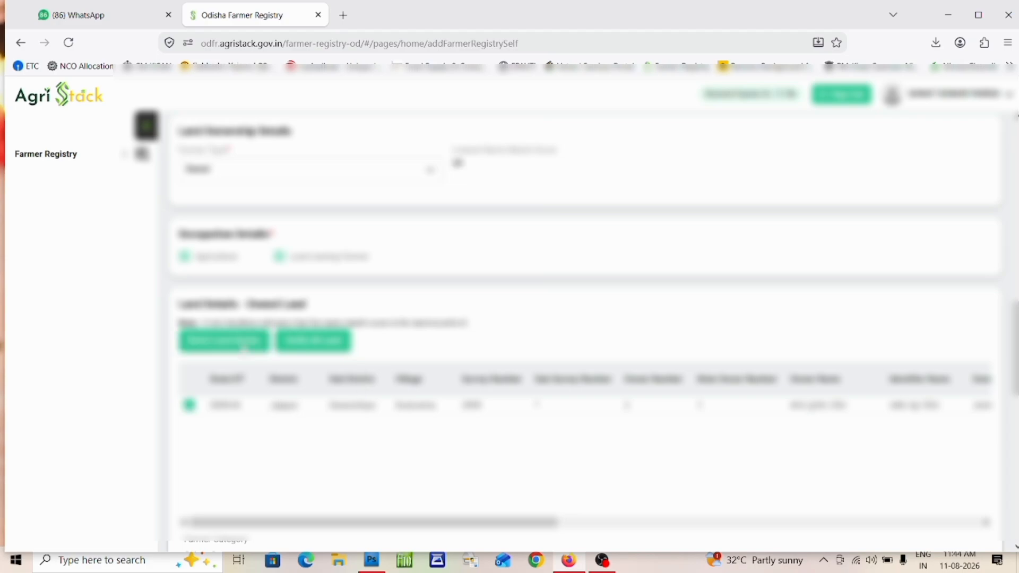
pyautogui.click(245, 349)
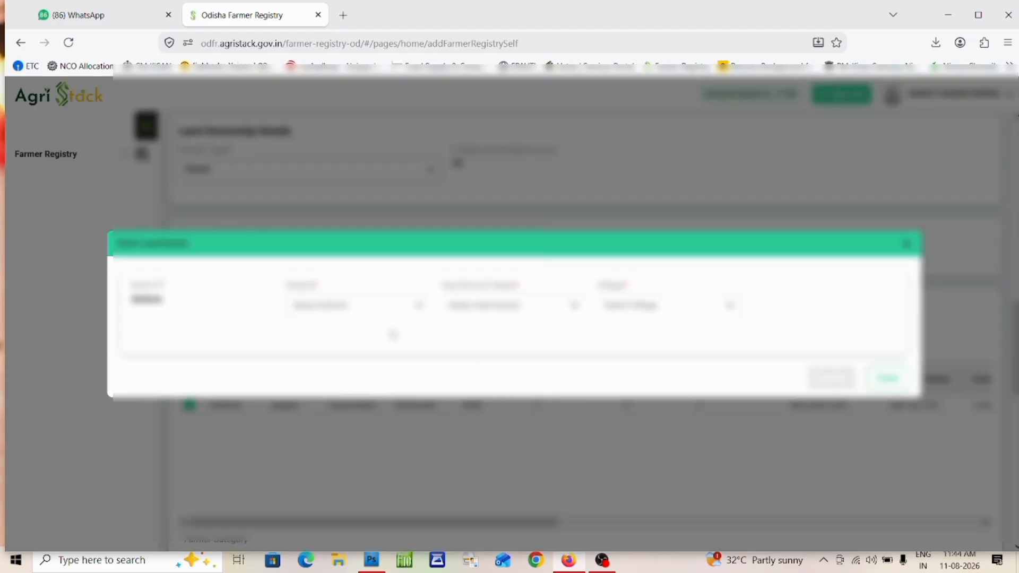
pyautogui.click(355, 311)
pyautogui.scroll(-3, 345, 381)
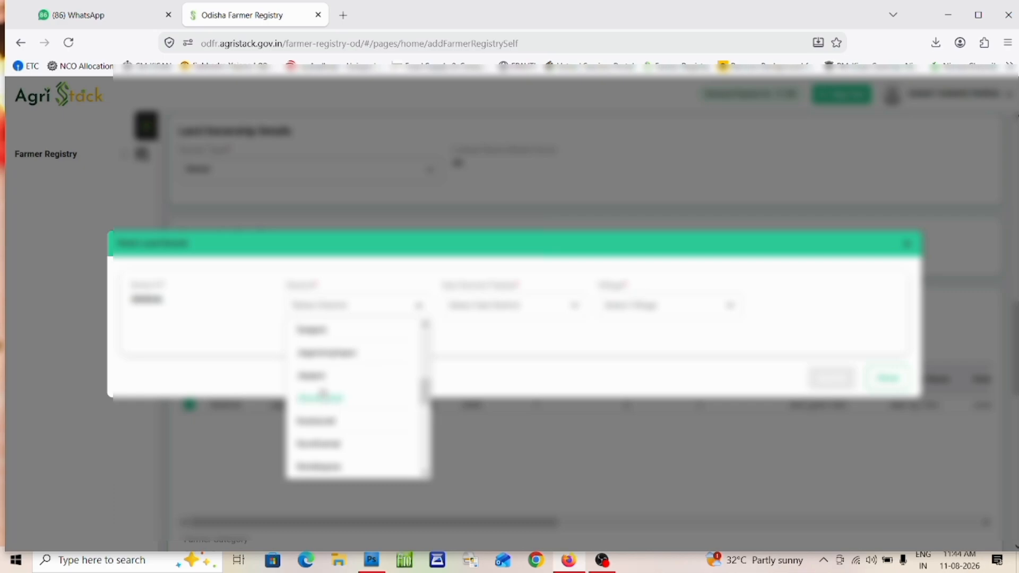
pyautogui.click(317, 381)
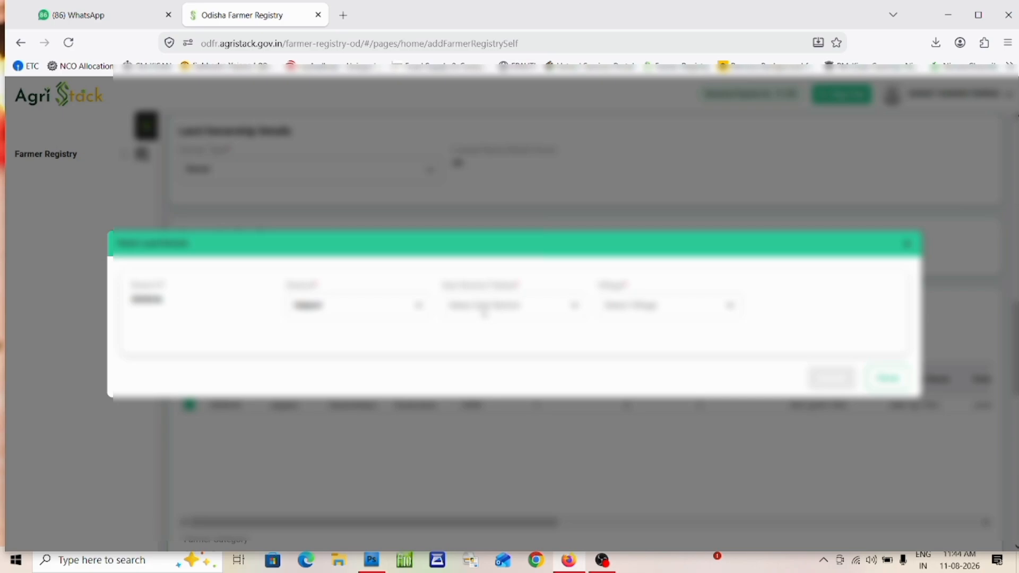
pyautogui.click(483, 313)
pyautogui.click(473, 423)
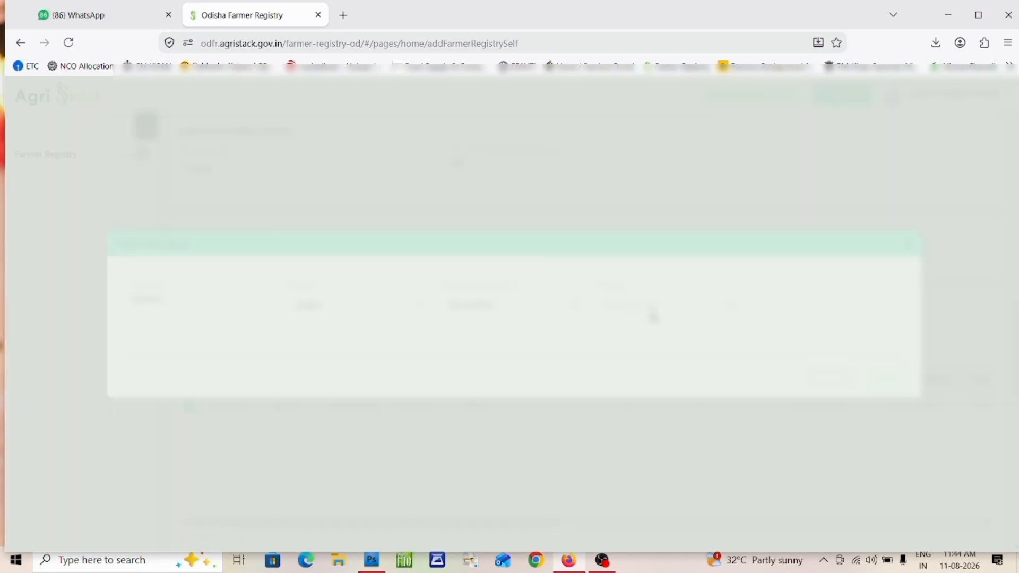
pyautogui.click(652, 308)
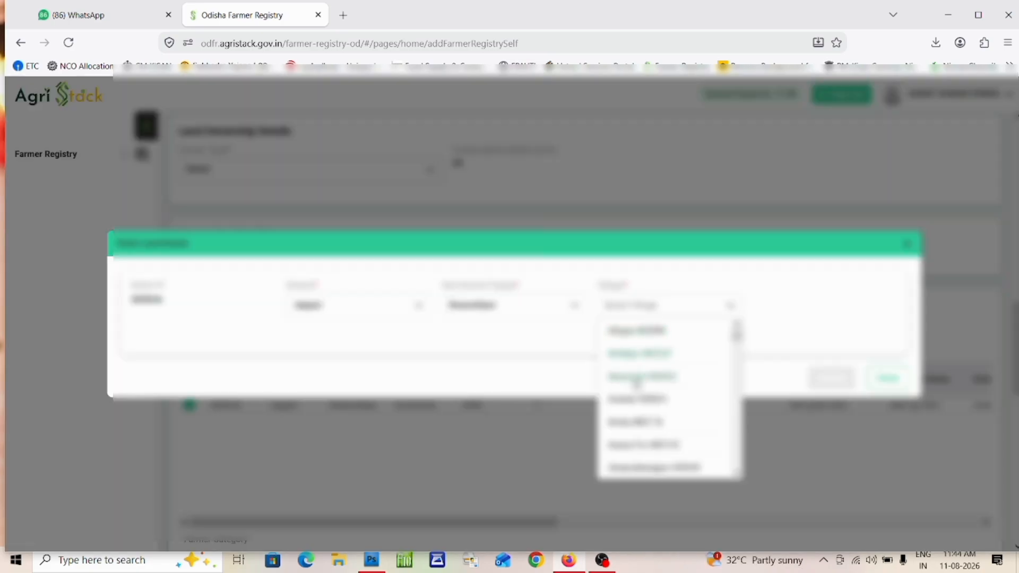
pyautogui.write('KUS')
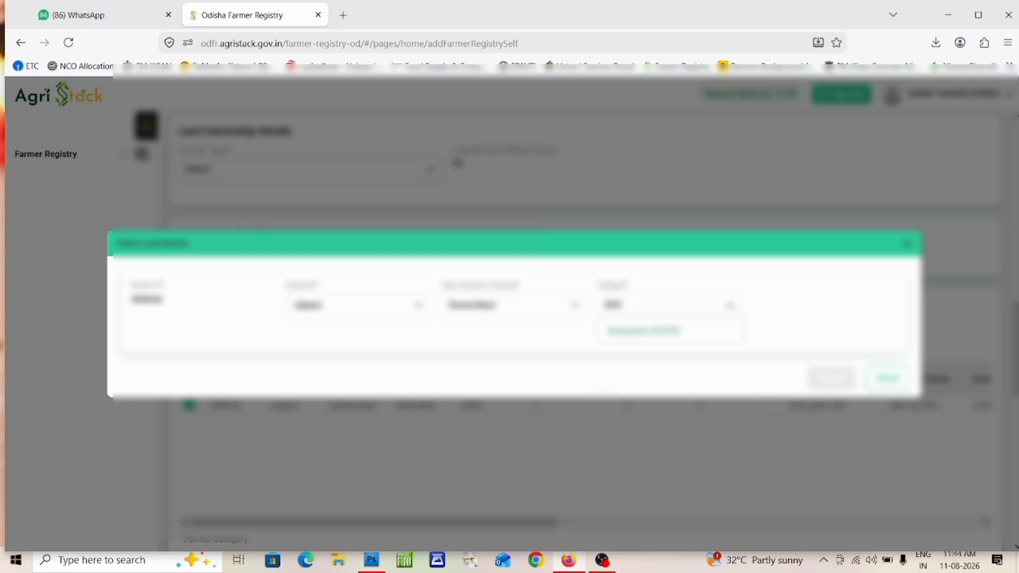
pyautogui.click(631, 334)
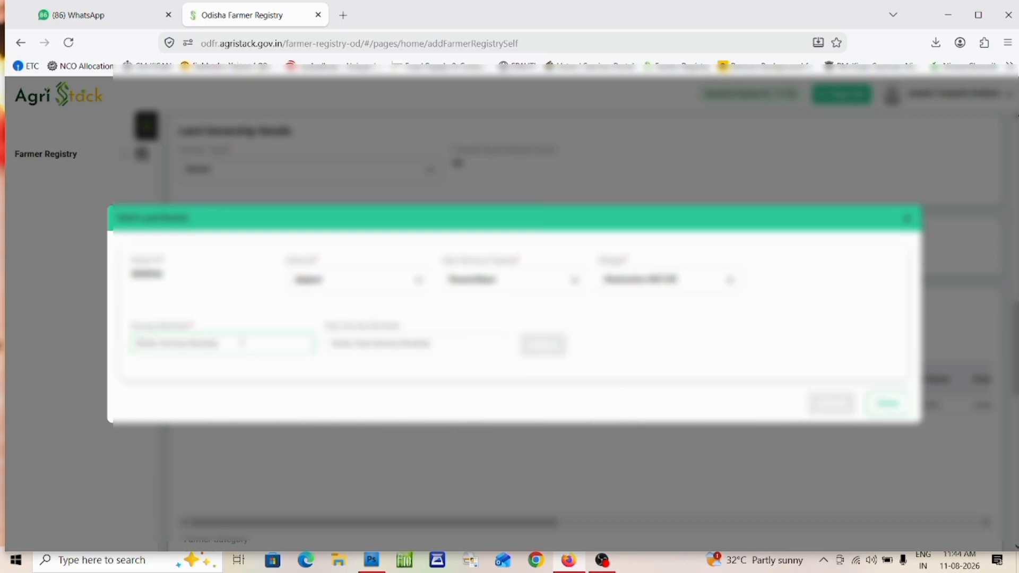
# Step: Search survey number 1046, choose the first owner, and submit the first land record
pyautogui.write('1046')
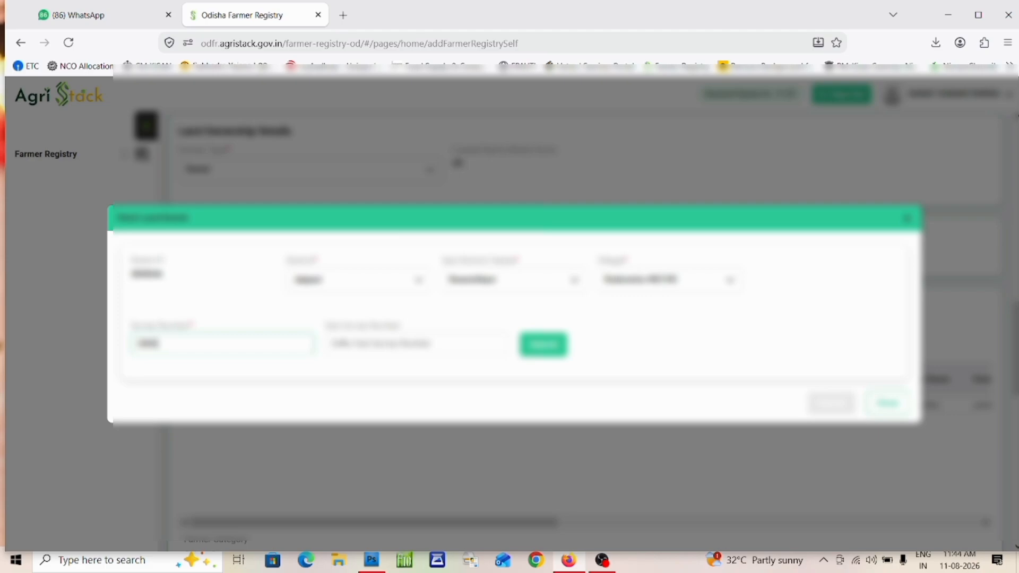
pyautogui.click(543, 346)
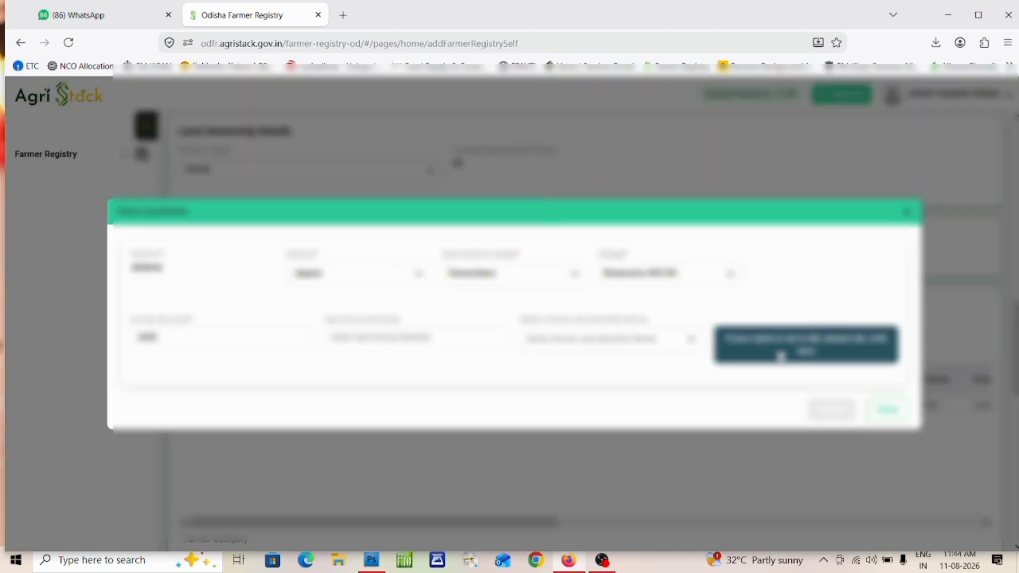
pyautogui.click(679, 339)
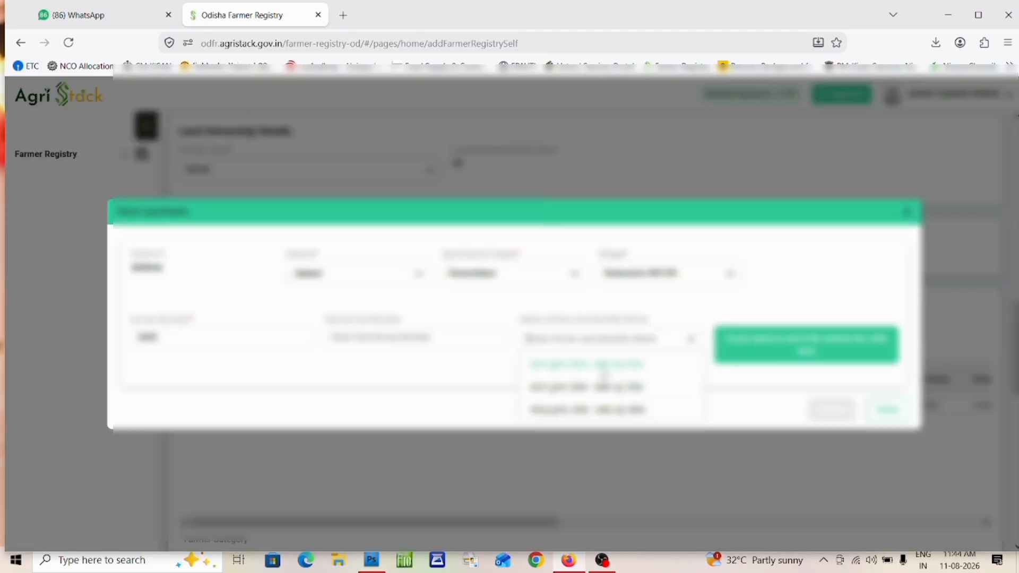
pyautogui.click(553, 365)
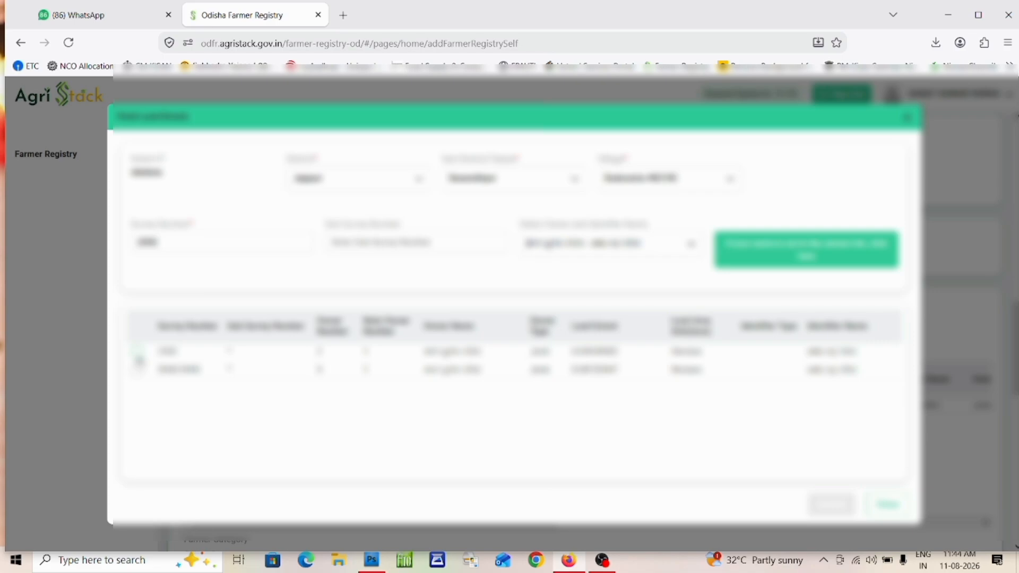
pyautogui.click(136, 352)
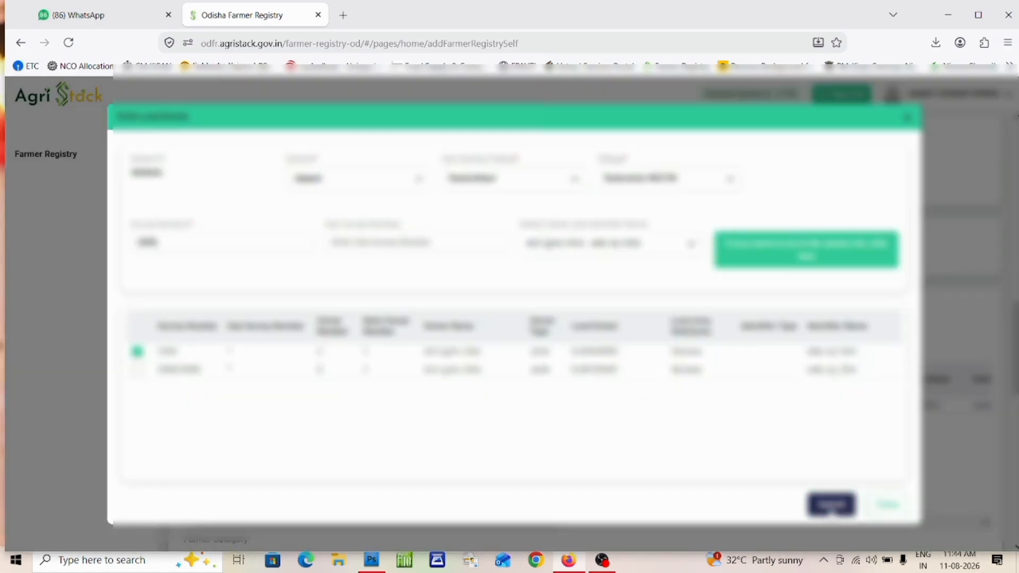
pyautogui.click(832, 511)
# Step: Confirm the added land parcel and tick the farmer consent declaration
pyautogui.click(289, 342)
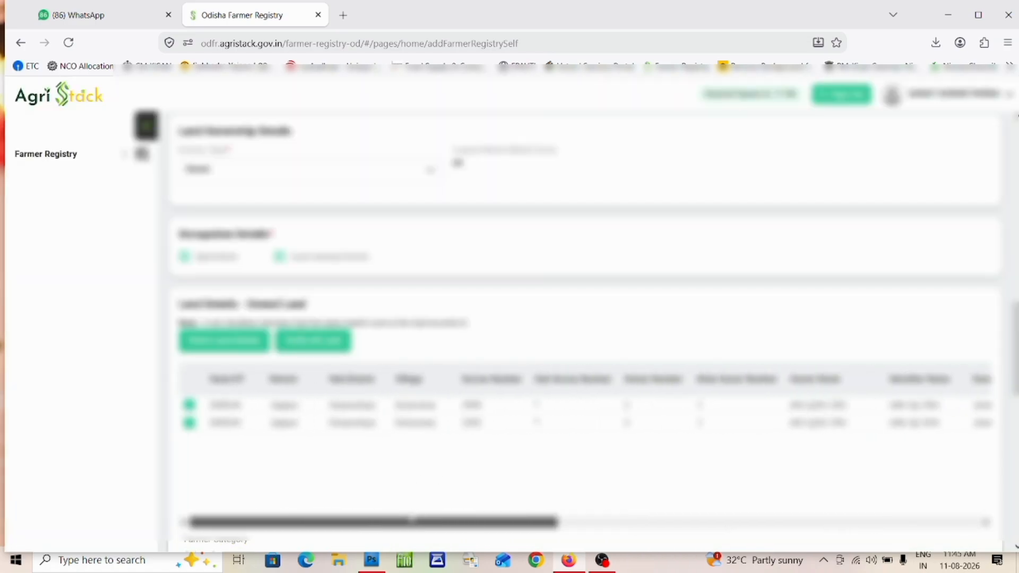
pyautogui.scroll(-3, 584, 319)
pyautogui.scroll(-3, 329, 353)
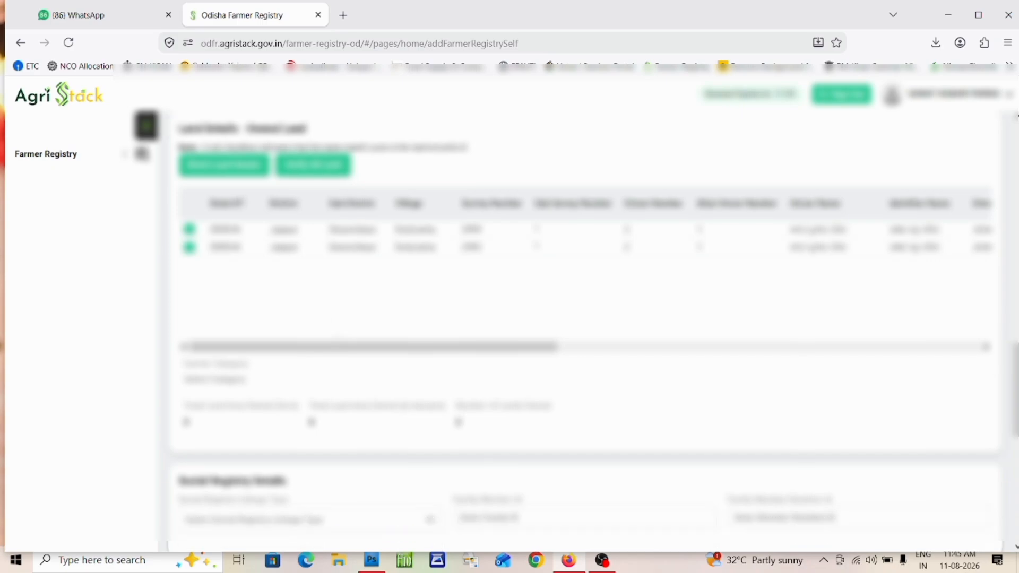
pyautogui.scroll(-2, 349, 350)
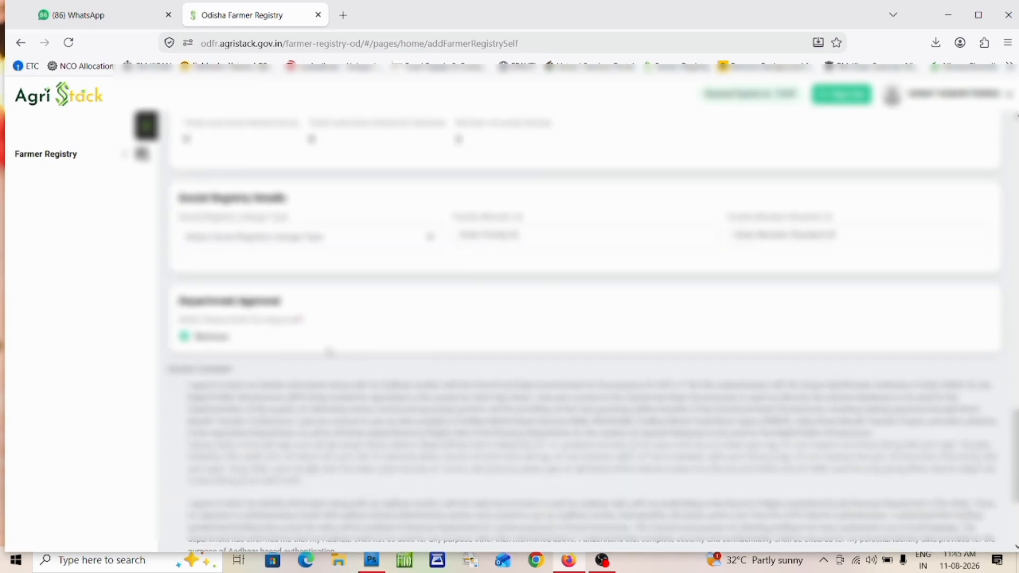
pyautogui.scroll(-1, 330, 352)
pyautogui.click(173, 331)
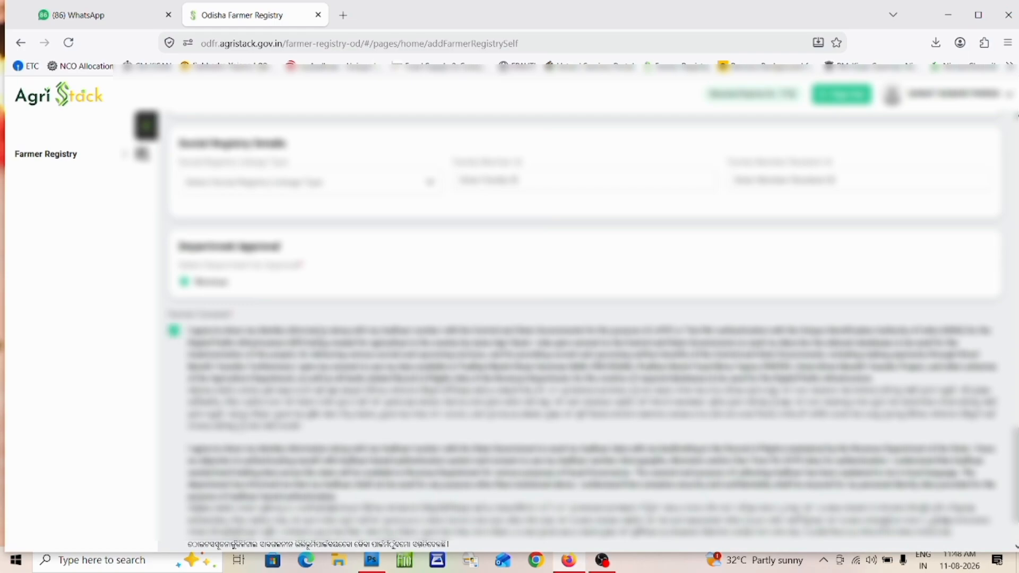
# Step: Submit the registration and proceed to Aadhaar eSign
pyautogui.scroll(-2, 397, 360)
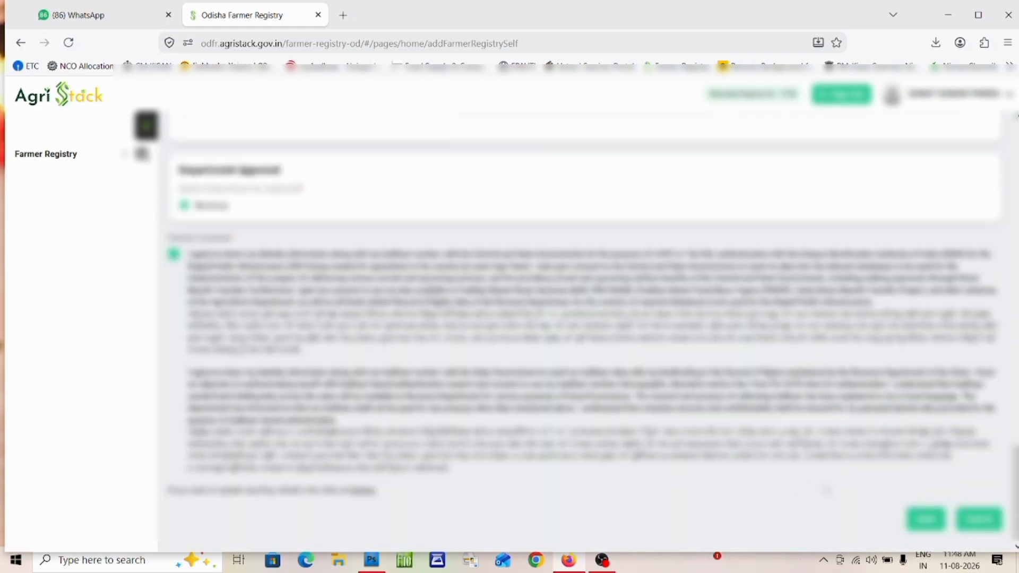
pyautogui.click(926, 519)
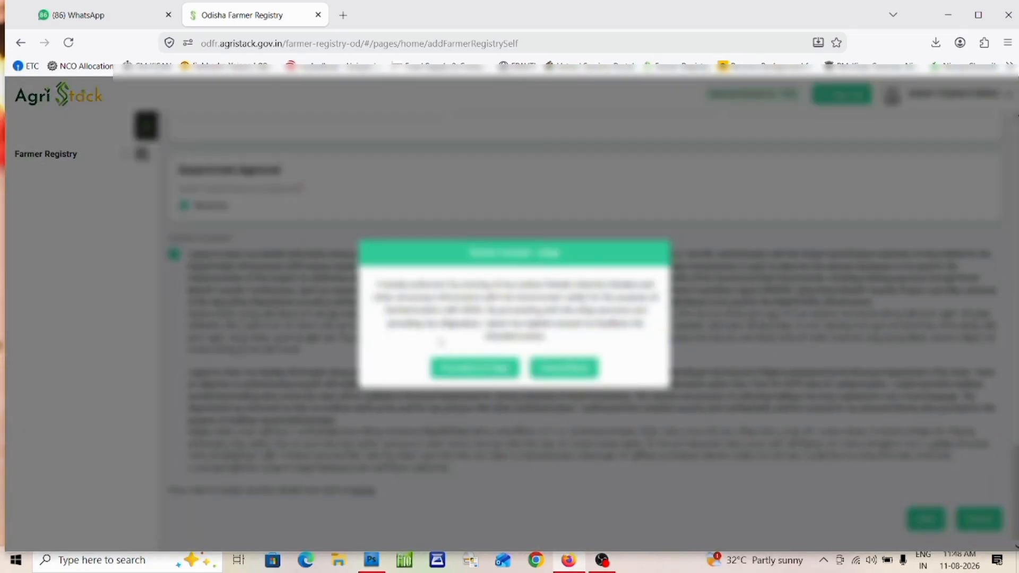
pyautogui.click(463, 372)
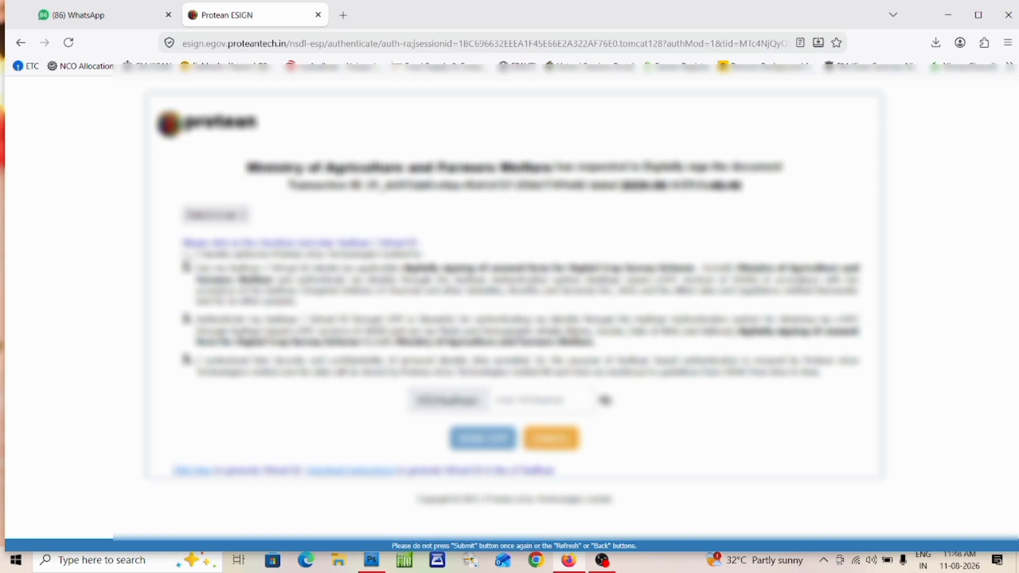
# Step: Authorise Aadhaar signing, enter the farmer's Aadhaar number, then verify the received OTP
pyautogui.click(189, 255)
pyautogui.click(511, 400)
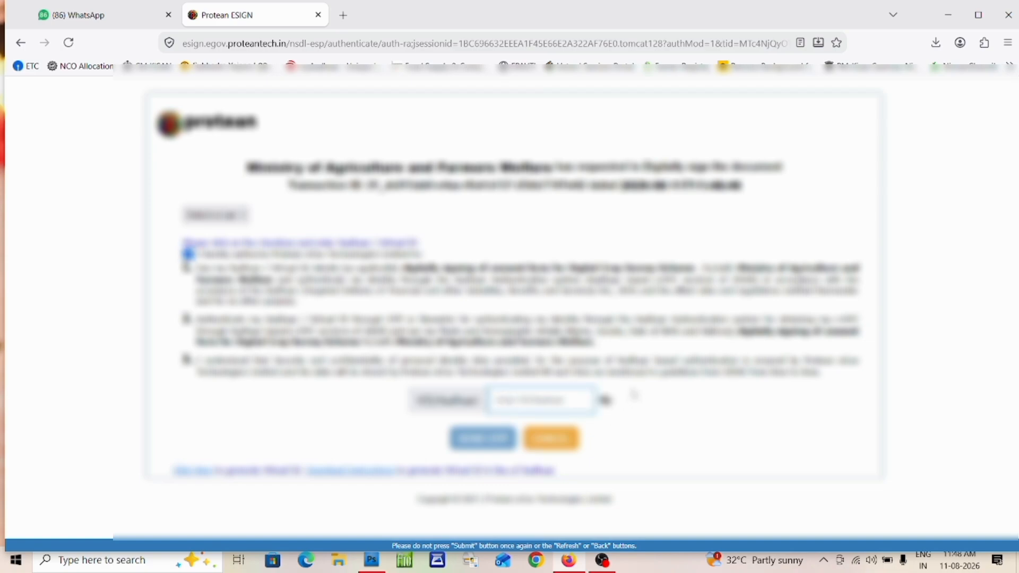
pyautogui.write('•')
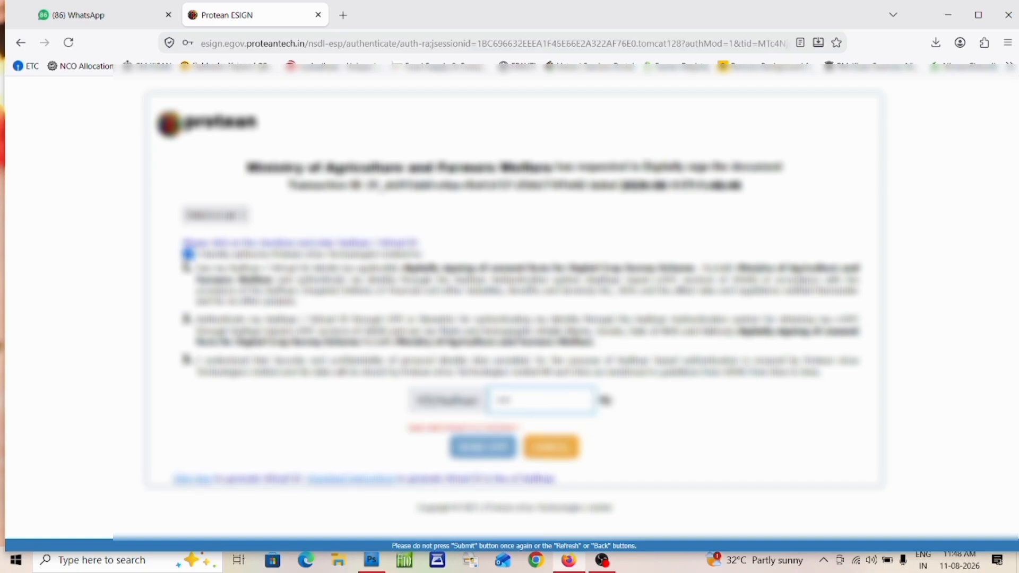
pyautogui.write('•••••••')
pyautogui.click(470, 437)
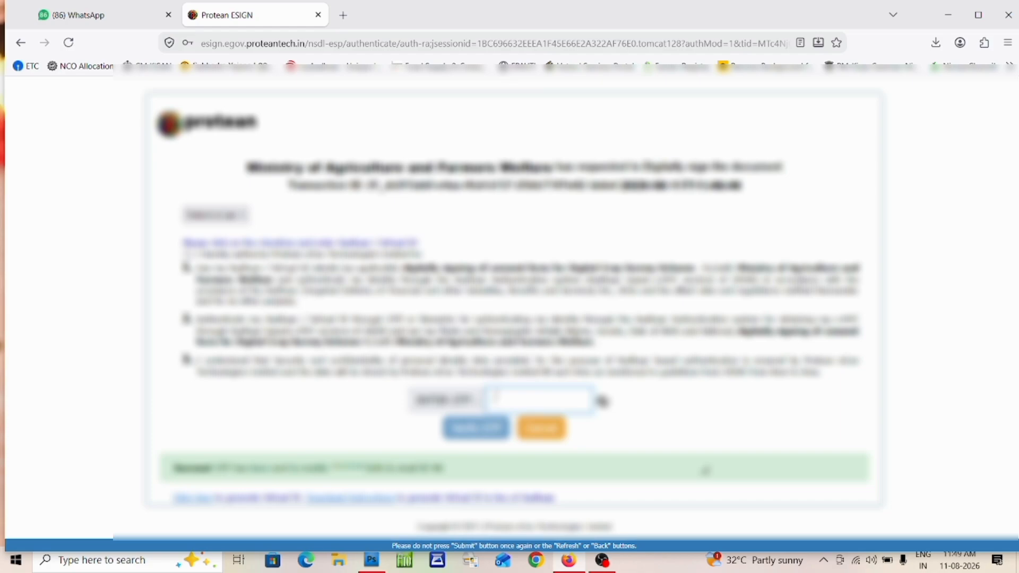
pyautogui.write('••')
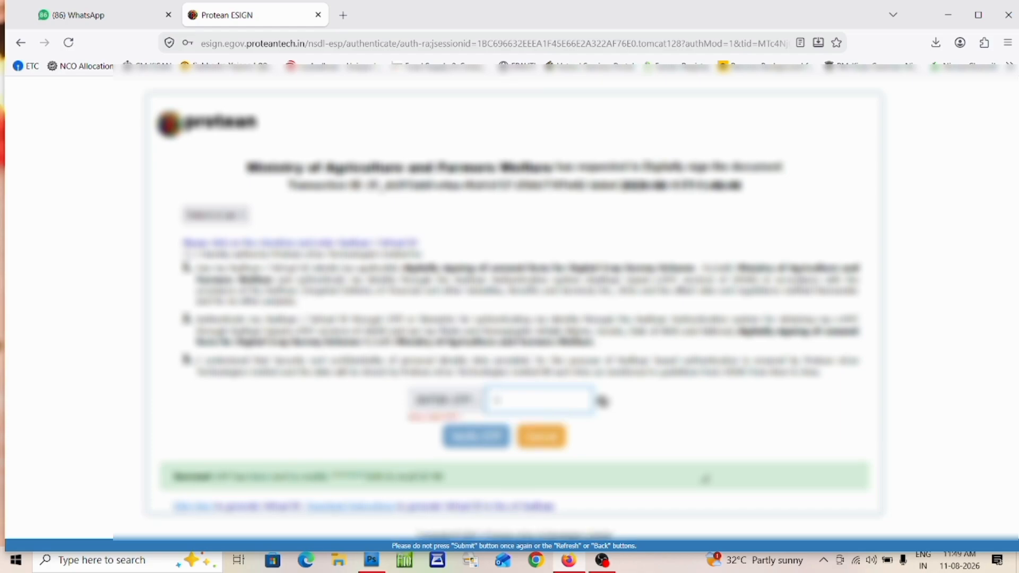
pyautogui.write('••••')
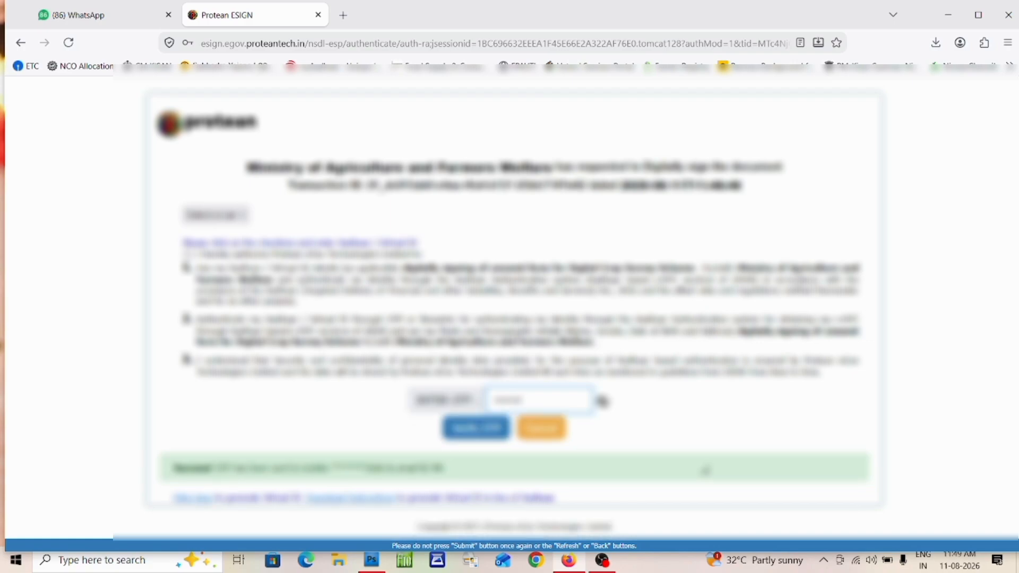
pyautogui.click(480, 430)
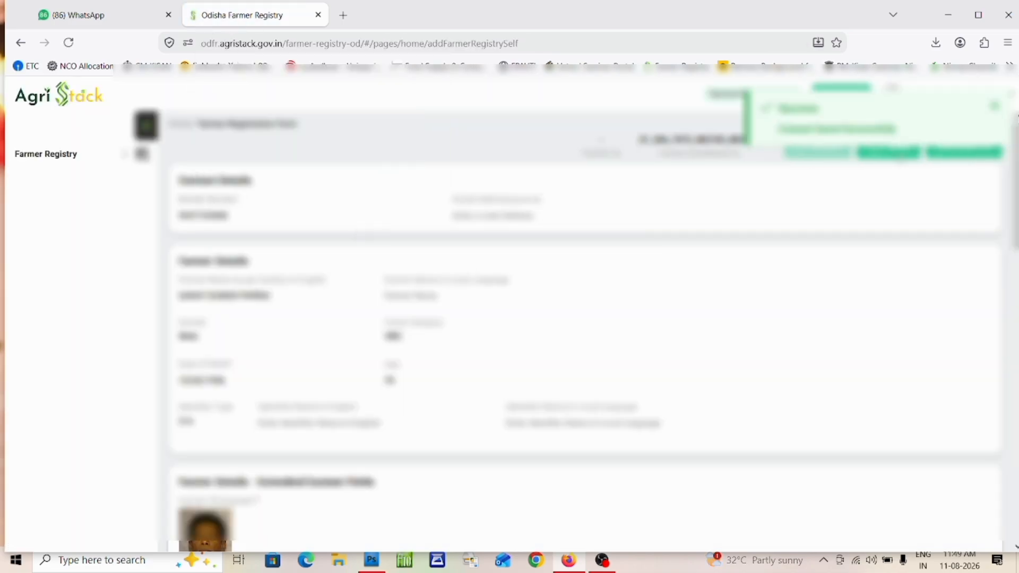
# Step: Close the consent-saved Success toast and use the green button at the form's top right
pyautogui.click(997, 108)
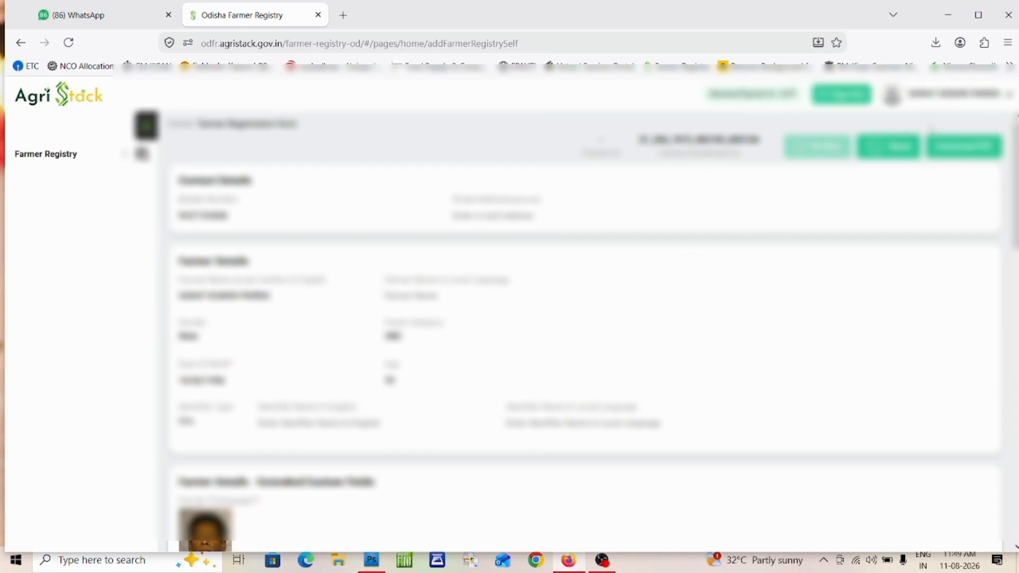
pyautogui.click(949, 153)
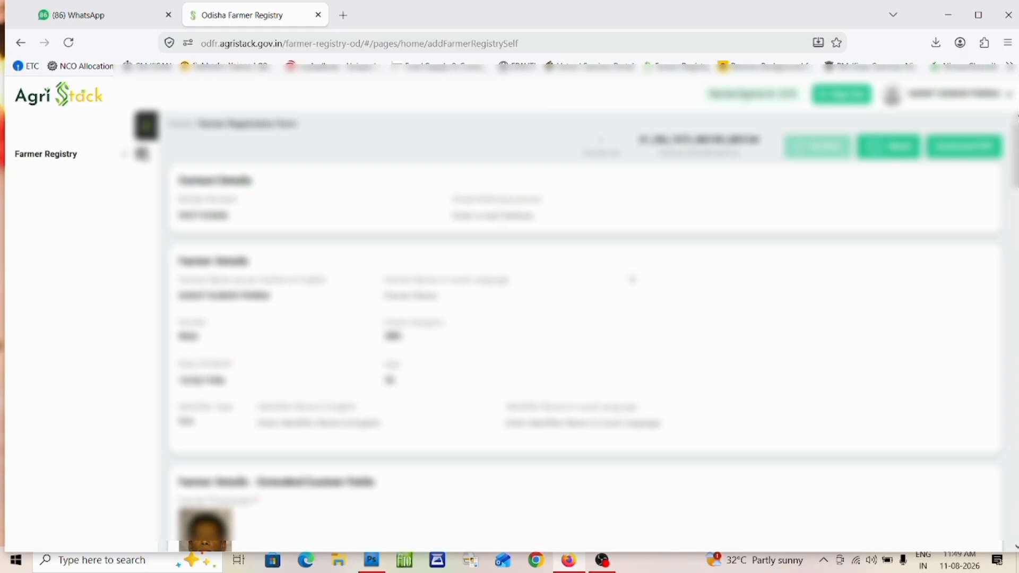